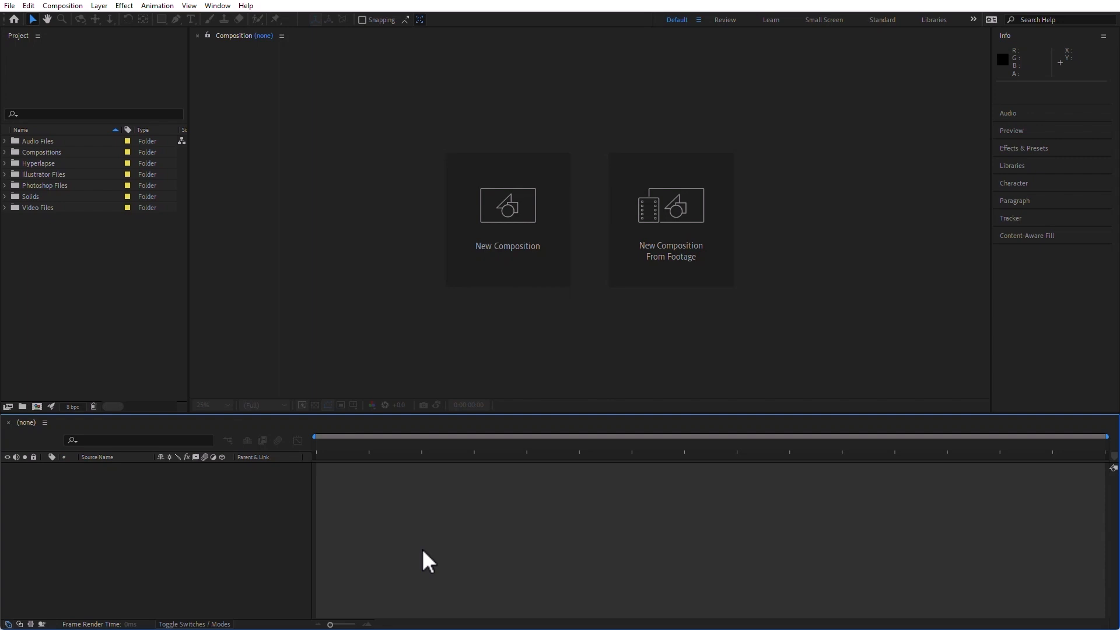
Create a composition named New Composition with the HD 1920x1080, 29.97 fps preset.
left_click(60, 6)
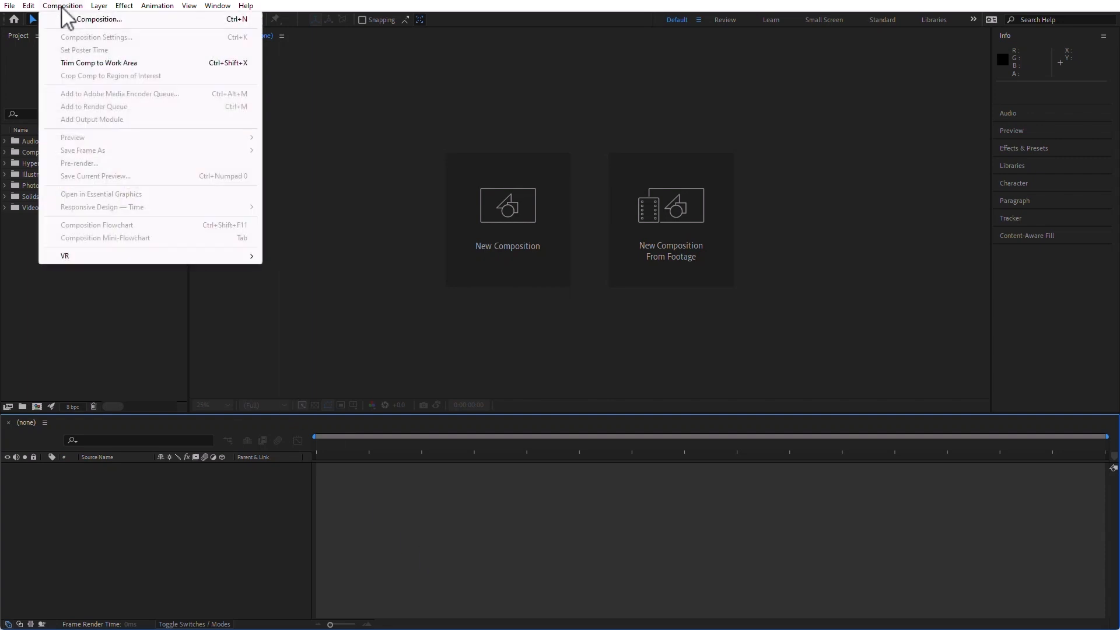
left_click(80, 20)
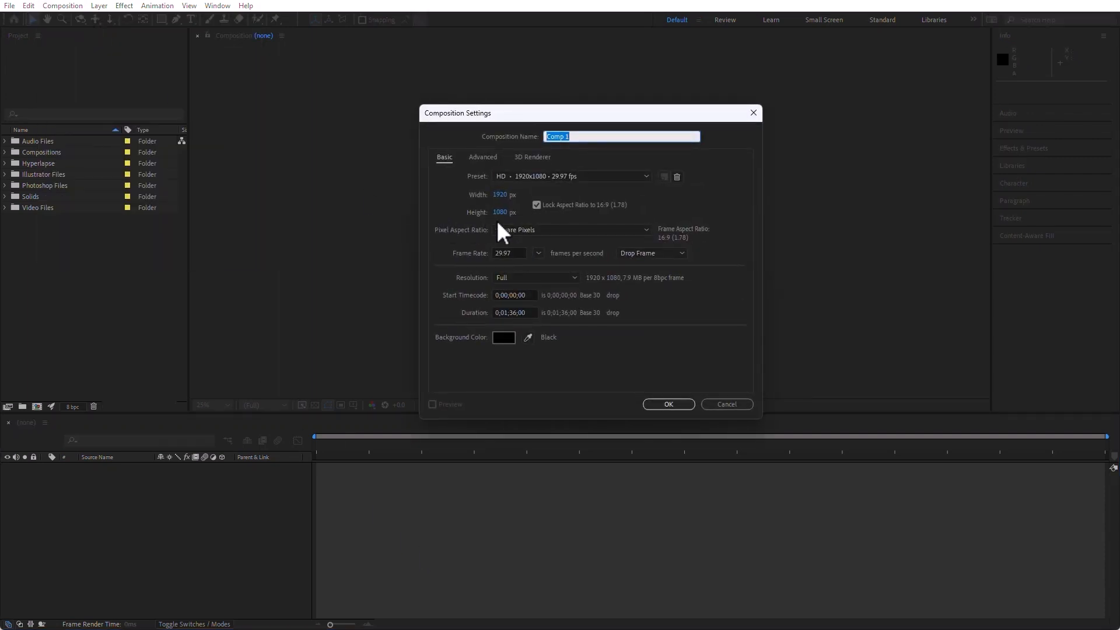
type("New ")
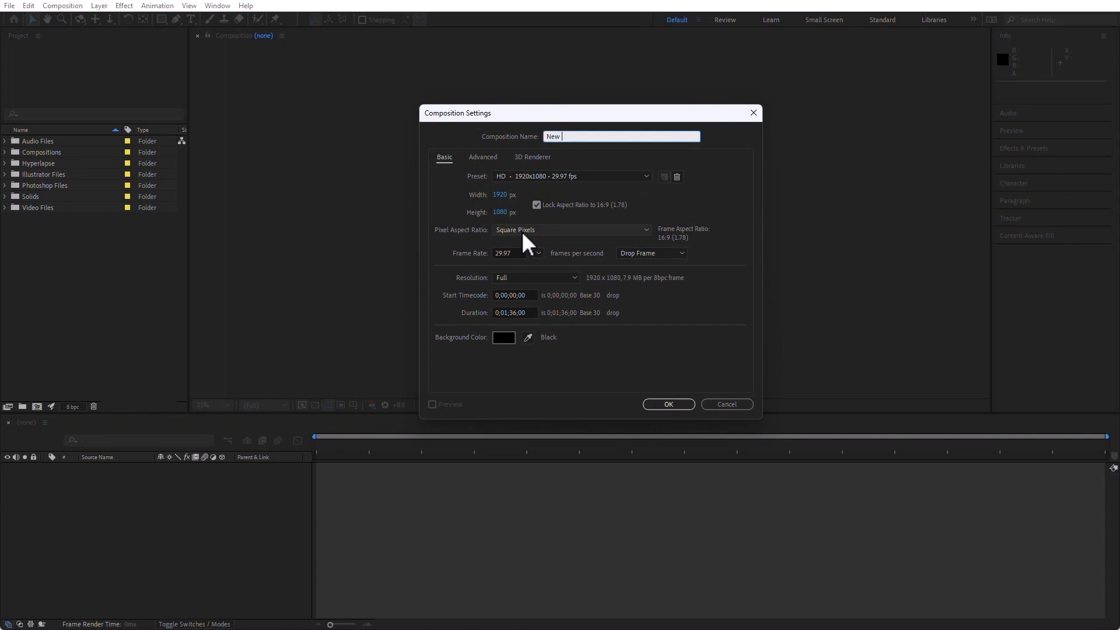
type("Composition")
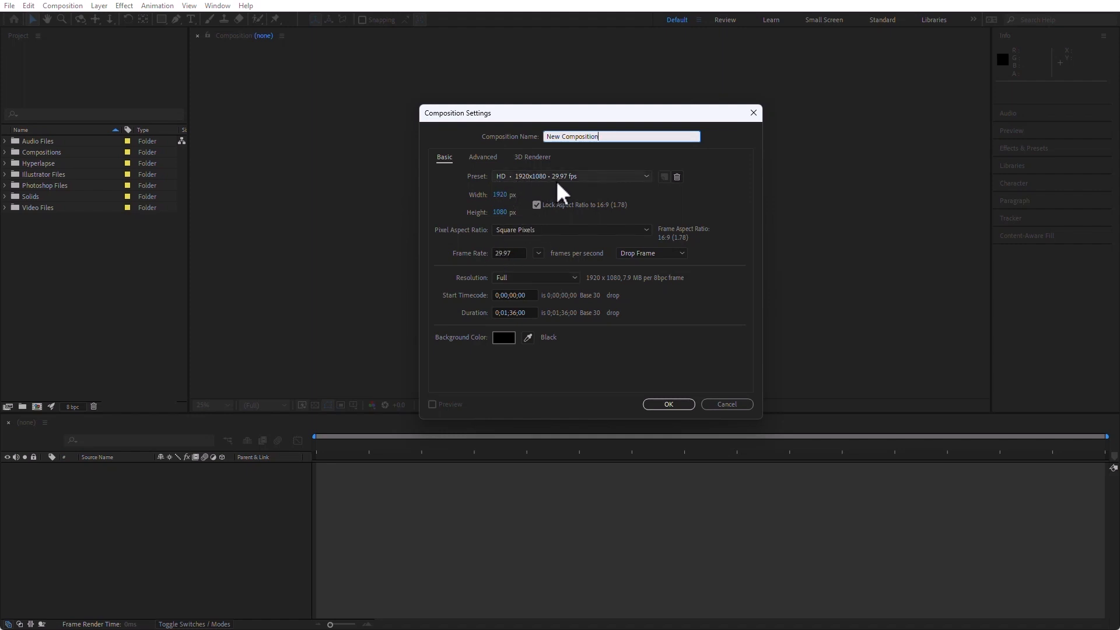
left_click(679, 403)
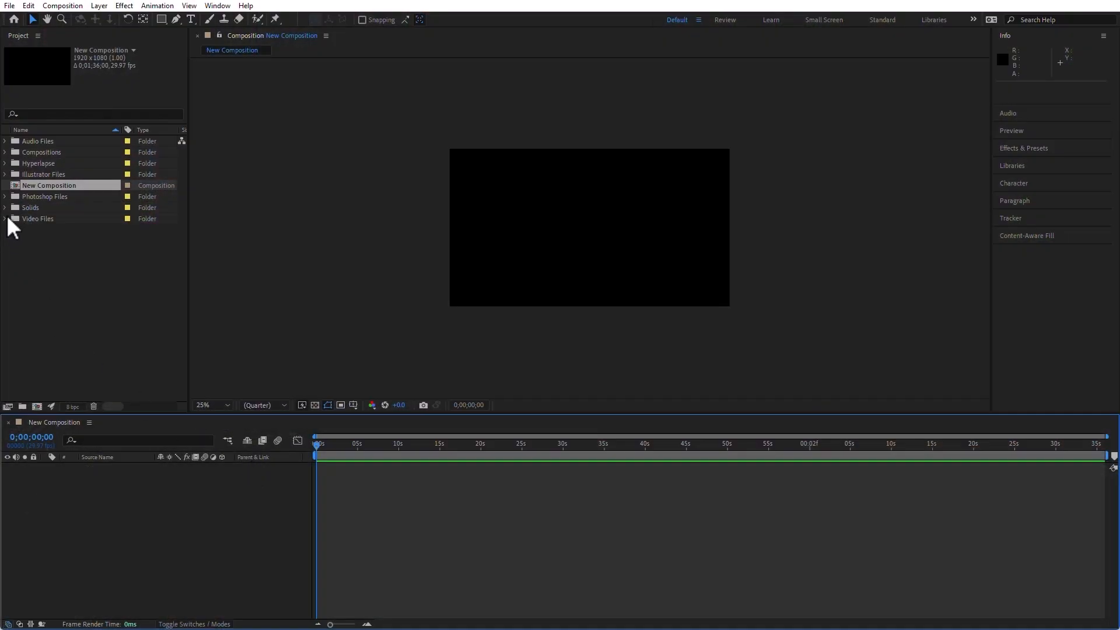
Add the five clips from branch_and_Leaves.mp4 through Hover.mp4 in the Video Files folder to the New Composition timeline.
left_click(6, 219)
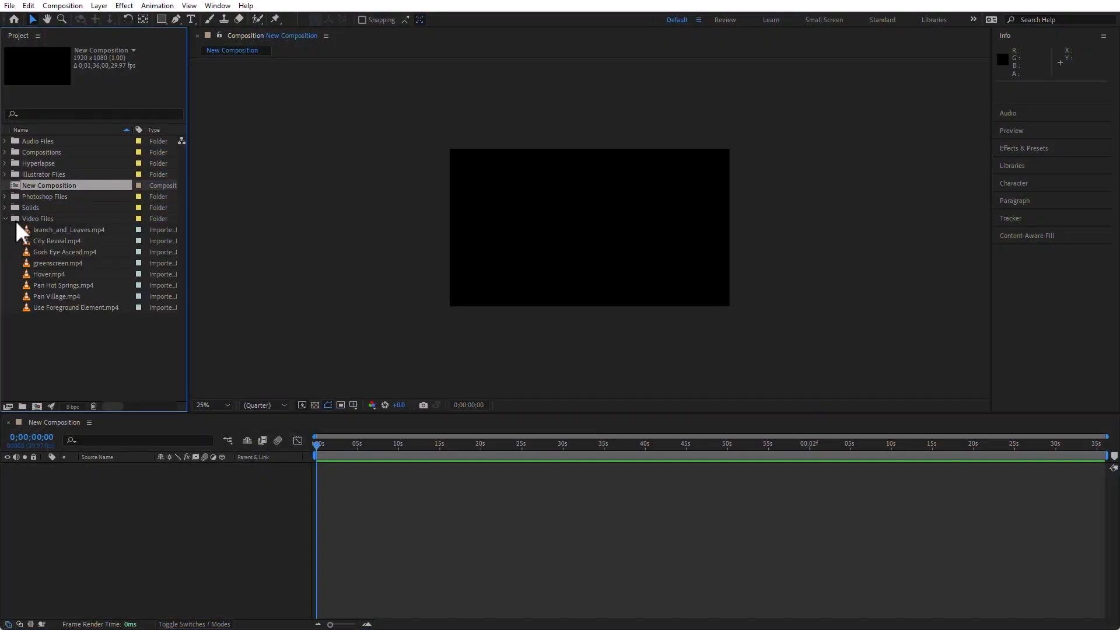
left_click(40, 232)
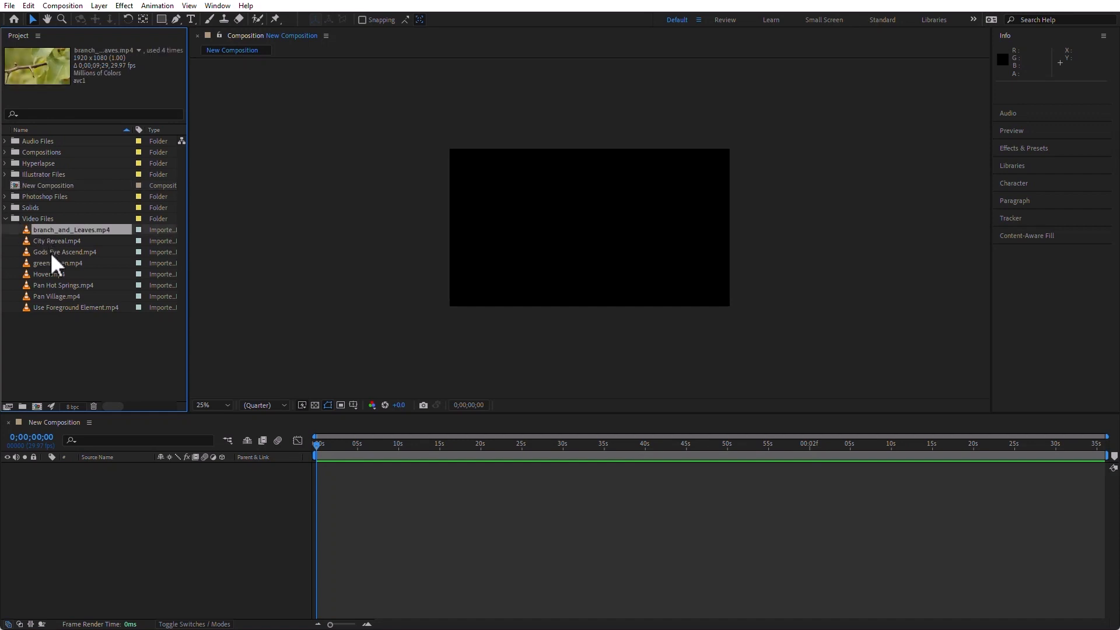
left_click(53, 275, "shift")
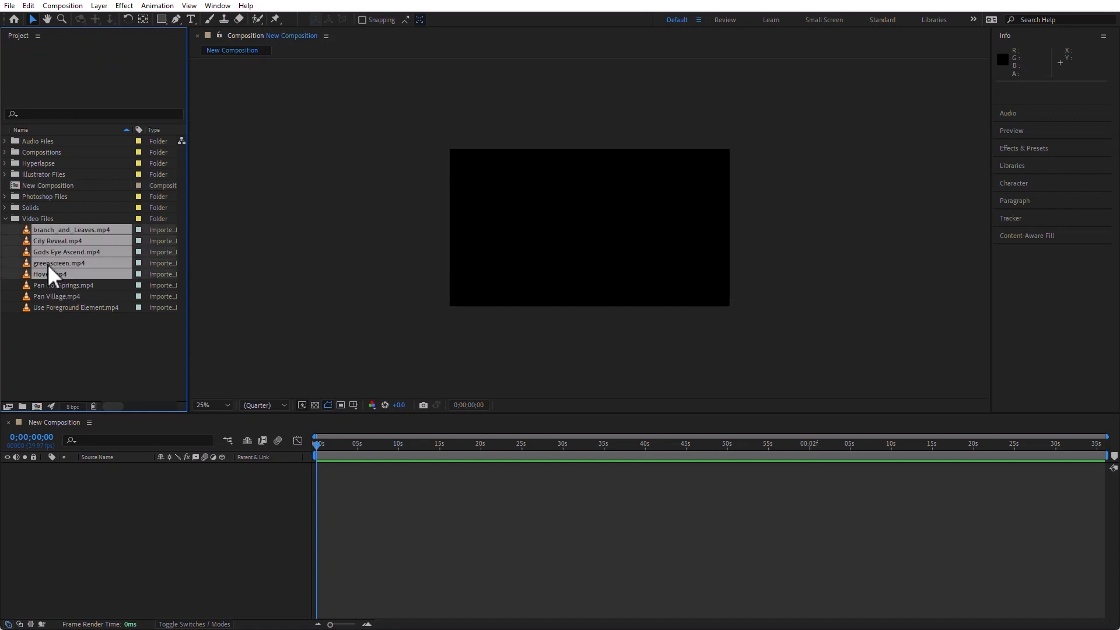
left_click_drag(29, 227, 134, 496)
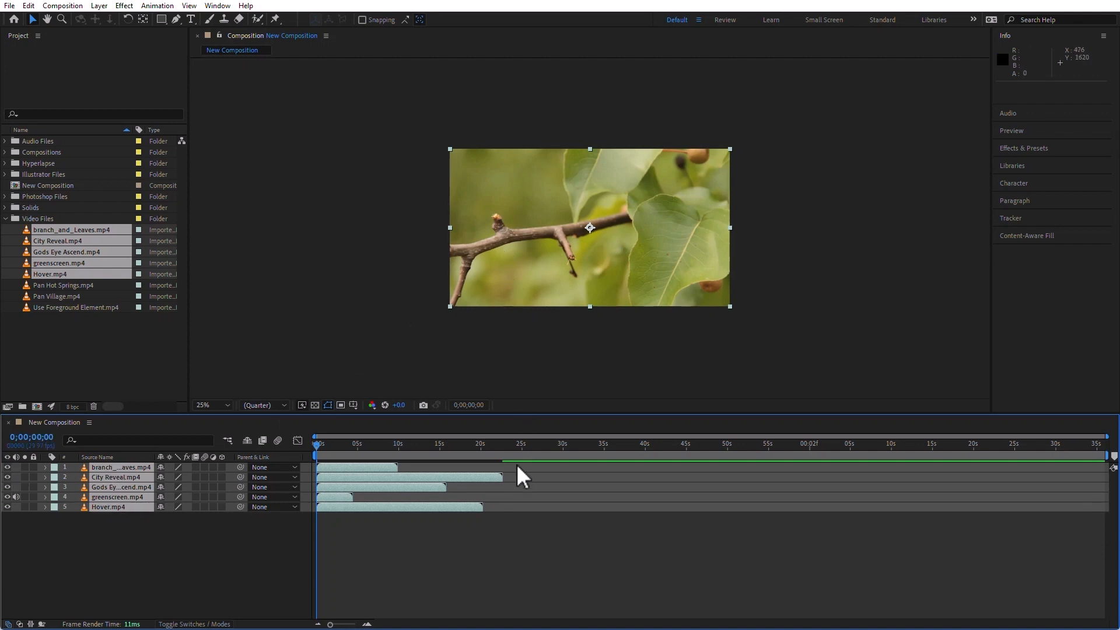
left_click(260, 552)
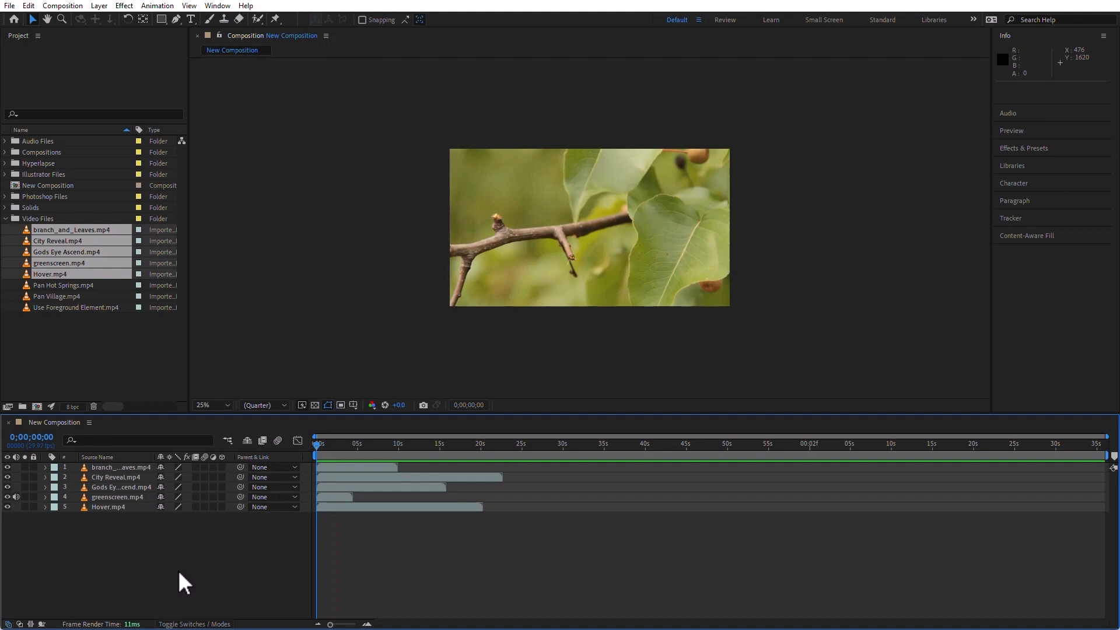
Review the available project, editing, composition, layer and effect commands, comparing the effects without a selected layer and with greenscreen.mp4 selected.
left_click(115, 506)
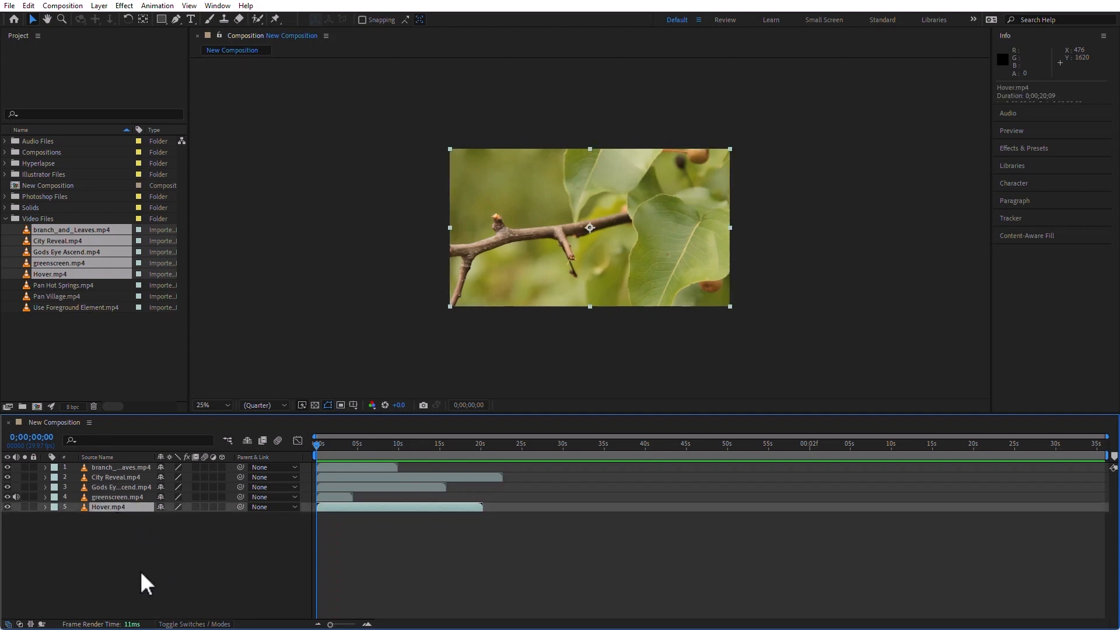
left_click(190, 563)
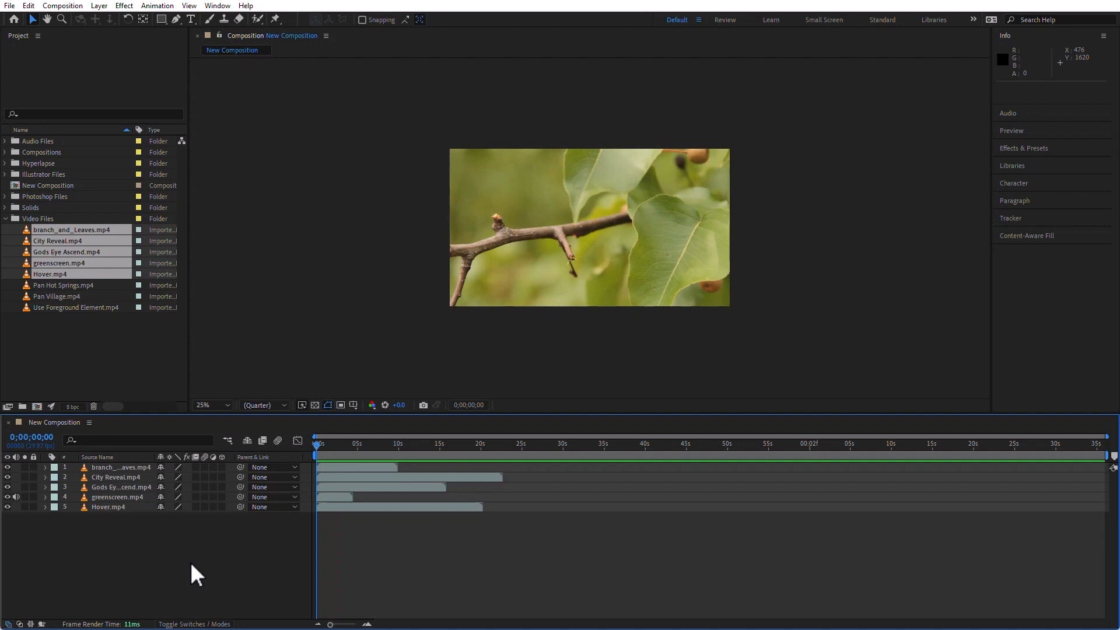
left_click(10, 5)
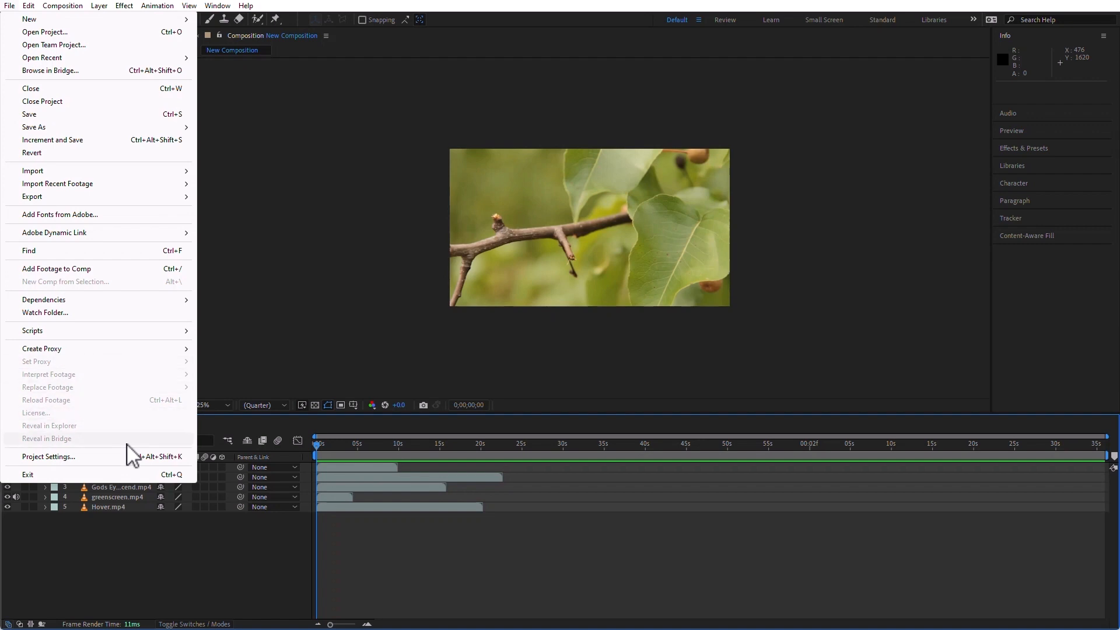
mouse_move(27, 6)
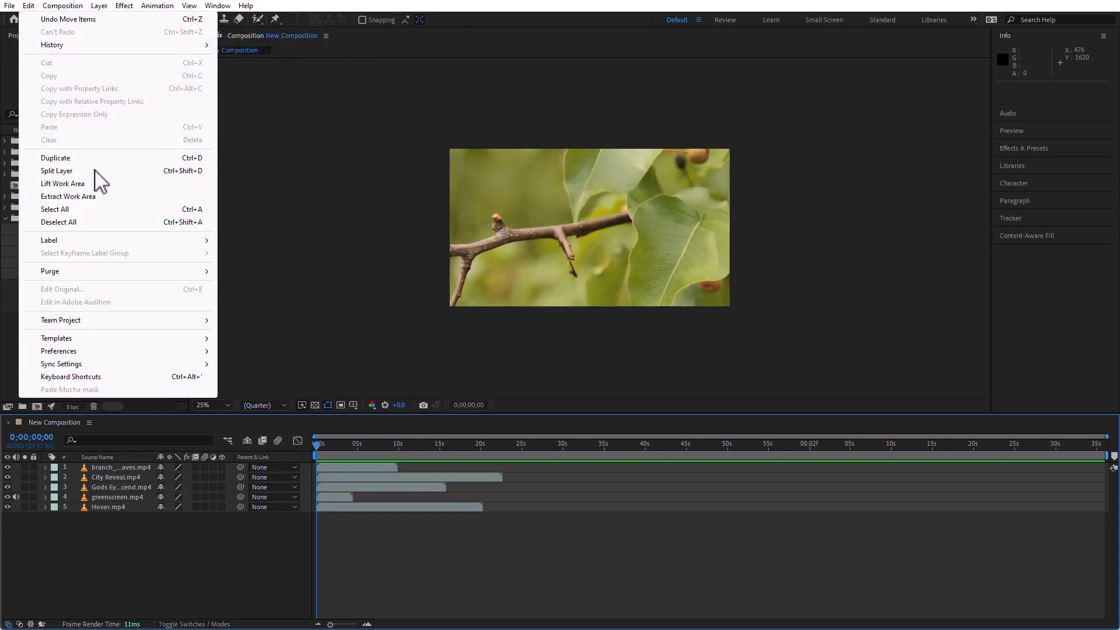
mouse_move(63, 7)
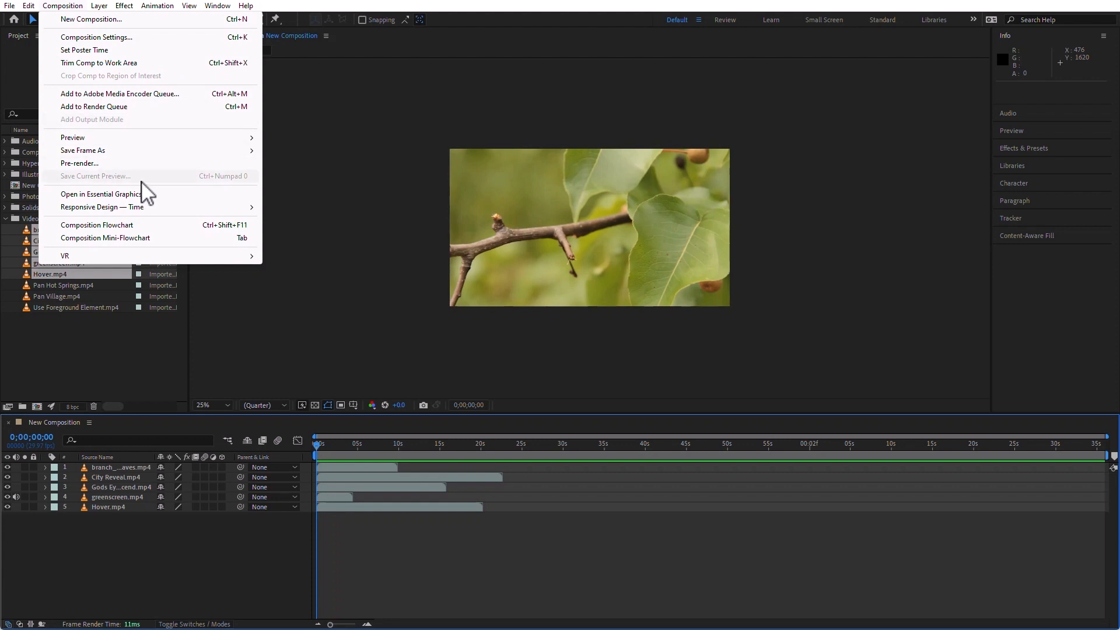
mouse_move(103, 8)
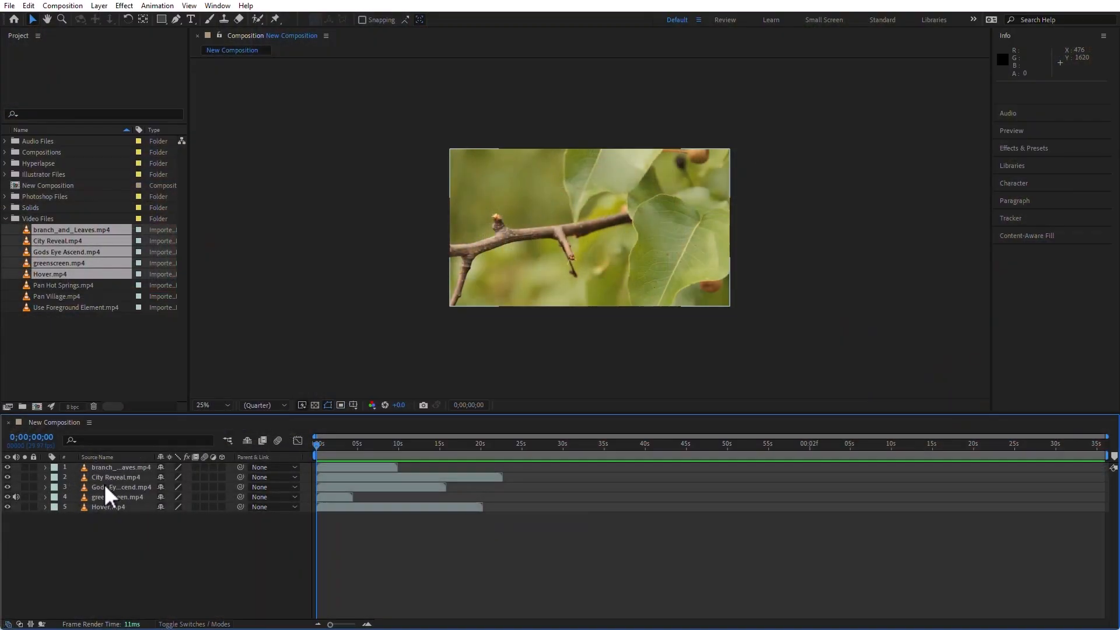
left_click(104, 486)
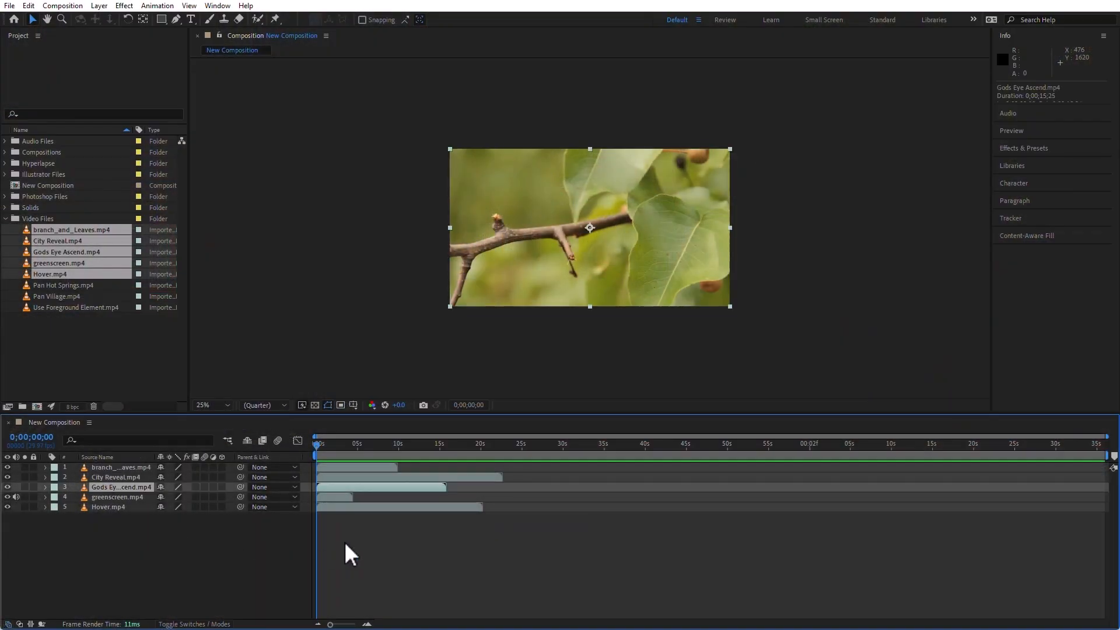
left_click(419, 476)
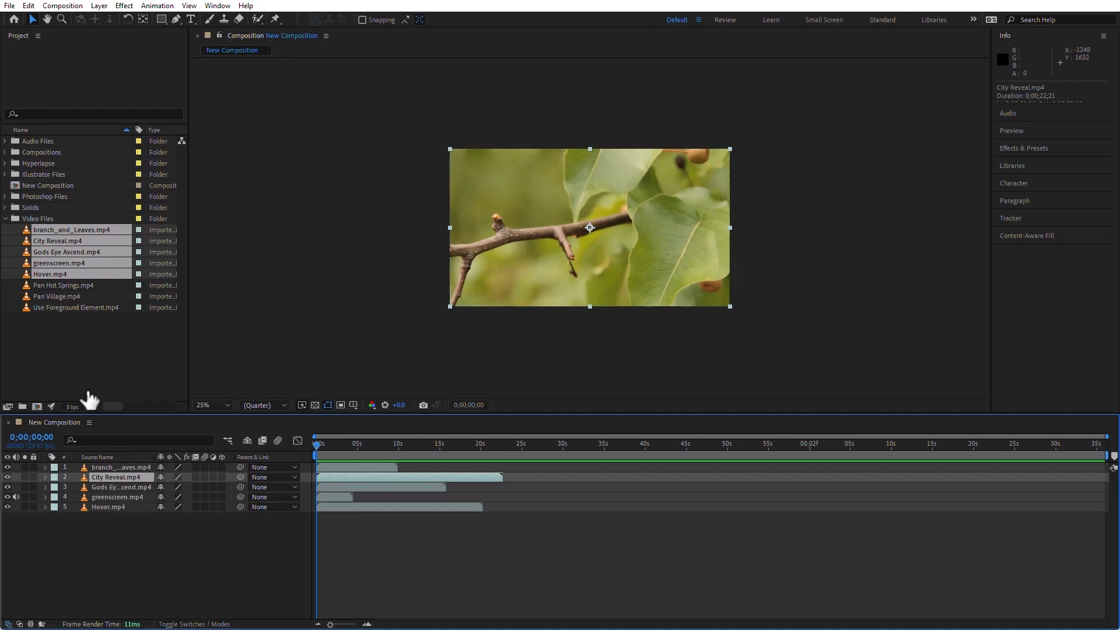
left_click(96, 4)
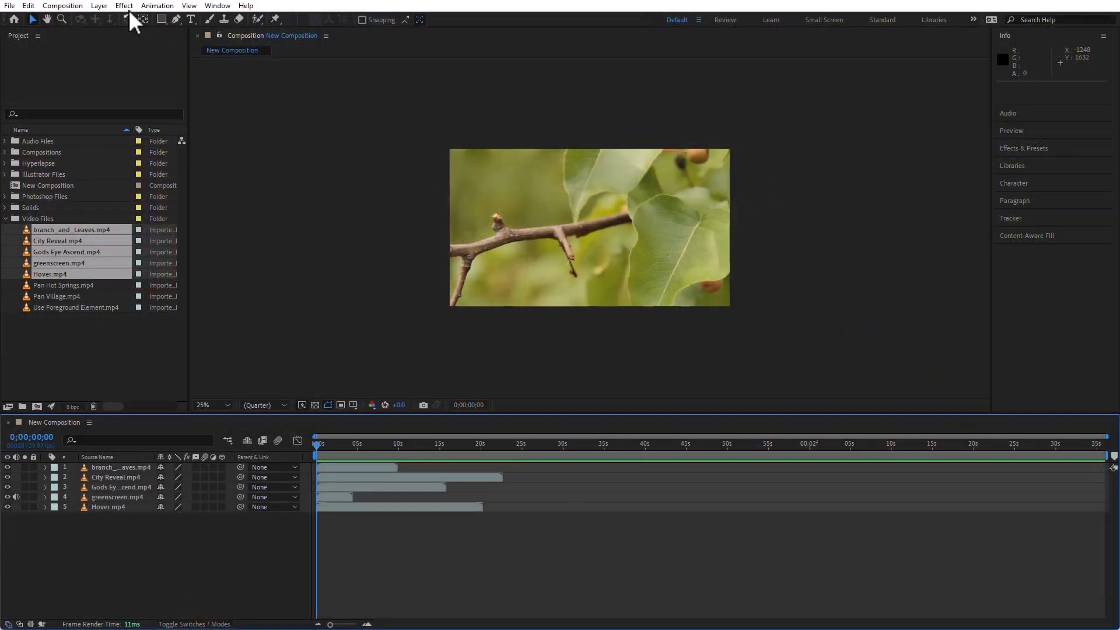
left_click(126, 7)
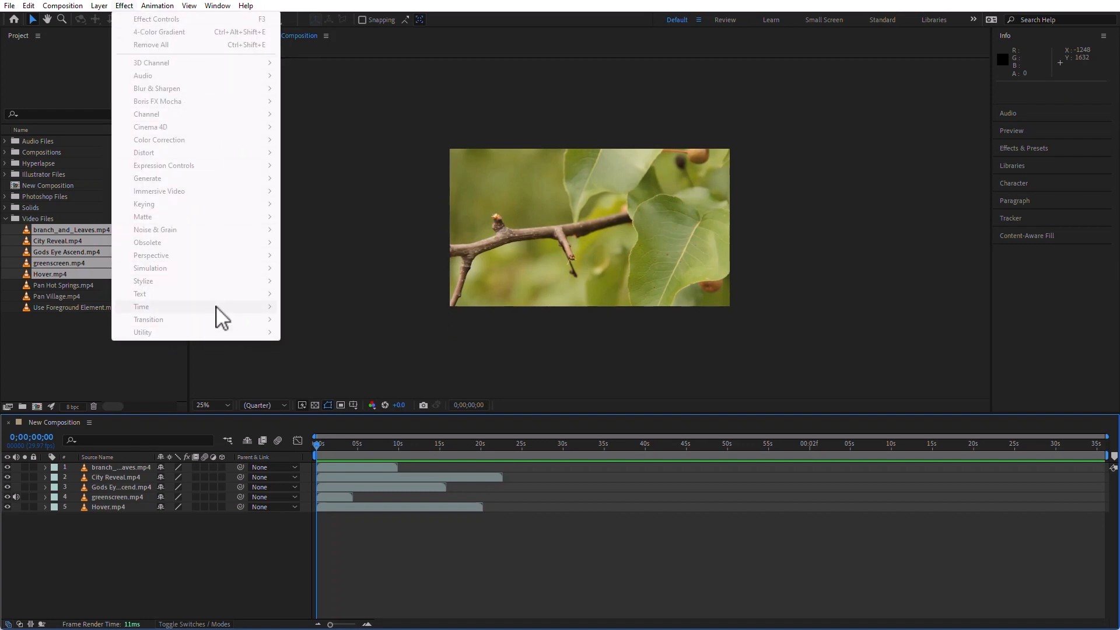
left_click(189, 556)
left_click(122, 499)
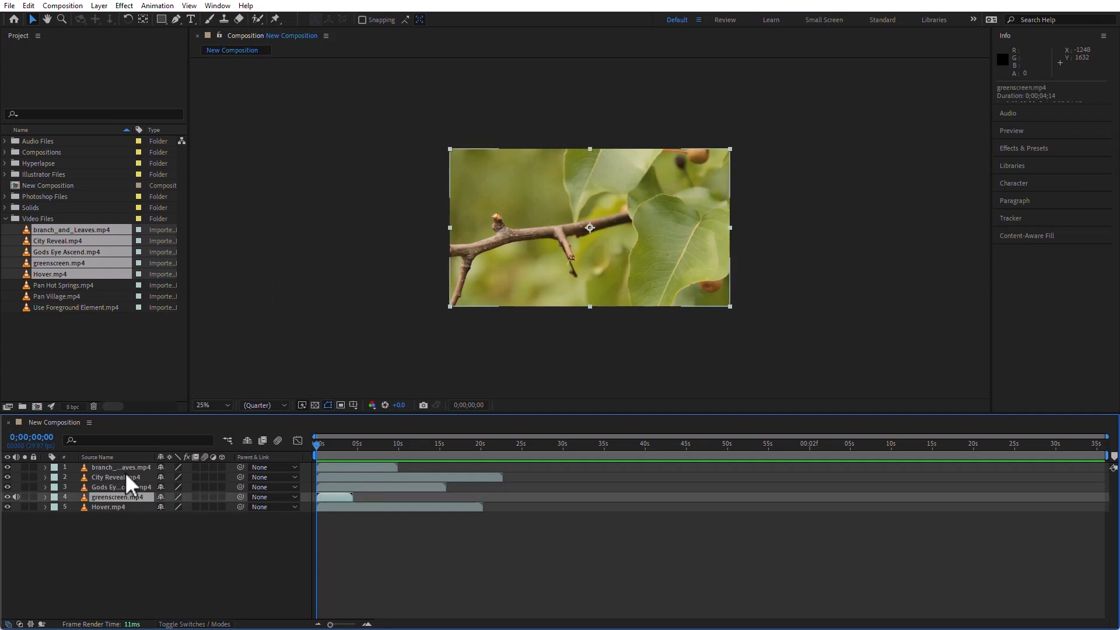
left_click(127, 5)
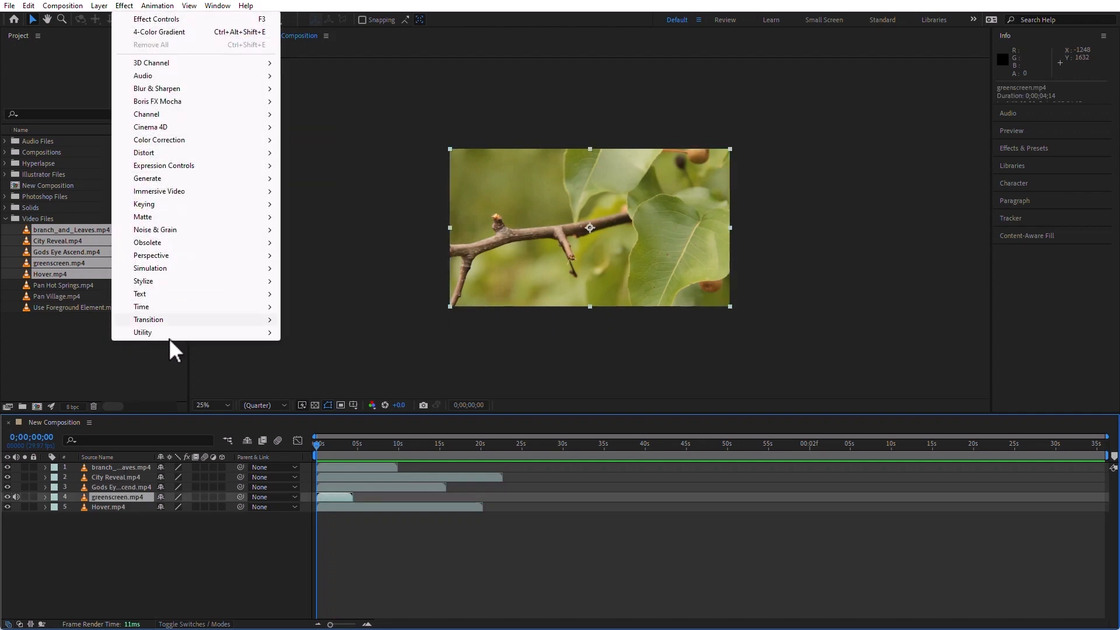
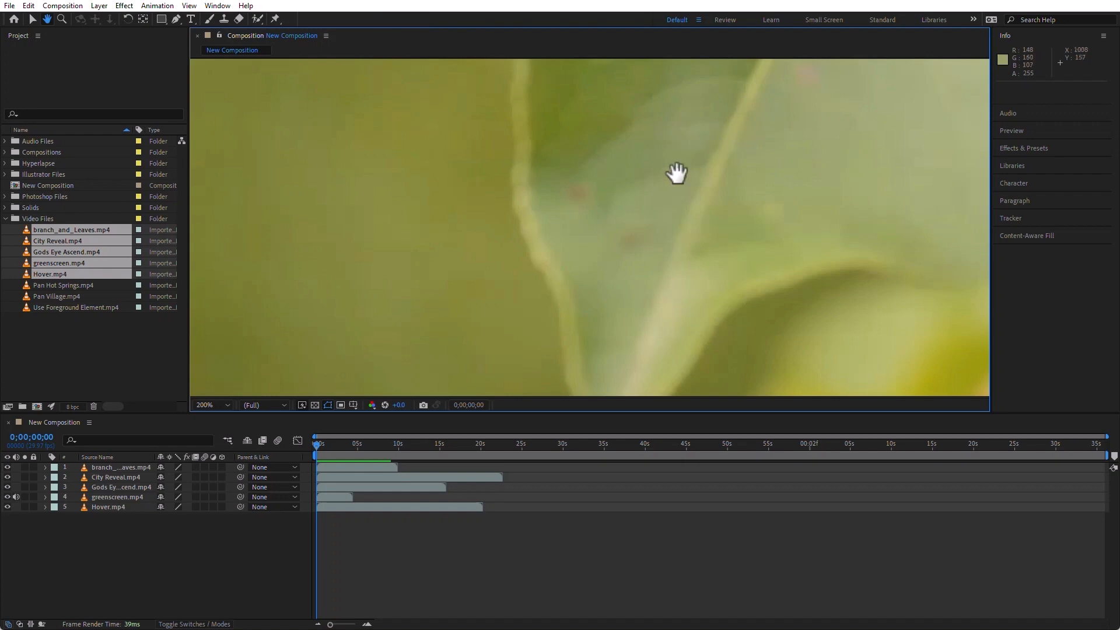
Inspect the branch and leaves footage at 200% by panning across it, and zoom back out to 50%.
left_click_drag(805, 192, 501, 69)
left_click_drag(856, 273, 601, 56)
left_click_drag(780, 307, 740, 145)
left_click_drag(449, 230, 771, 251)
left_click_drag(381, 251, 639, 242)
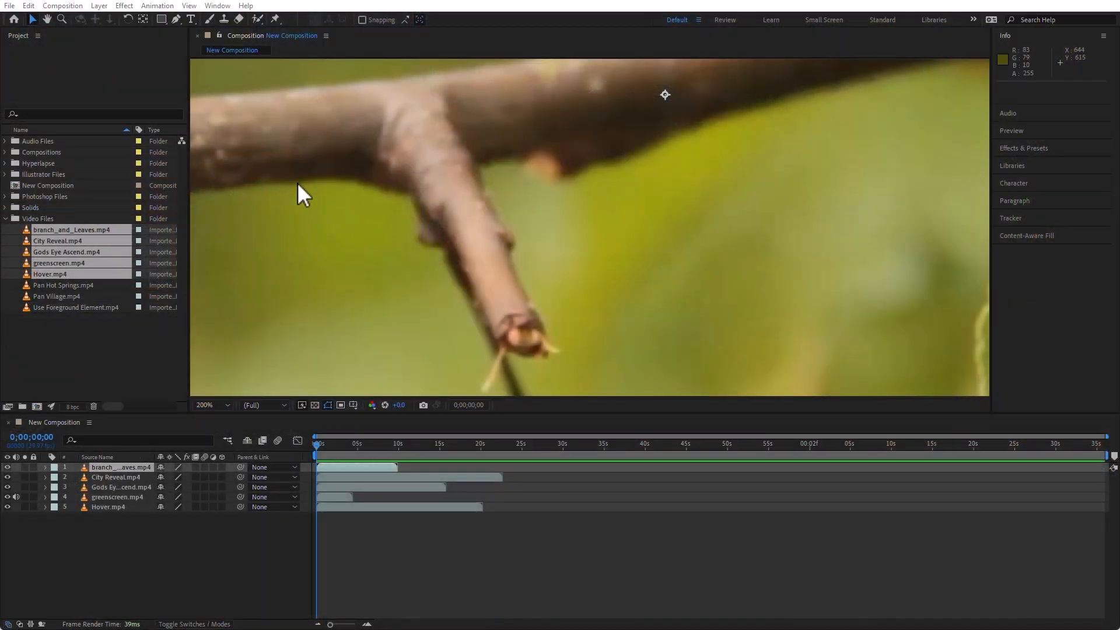
left_click(58, 31)
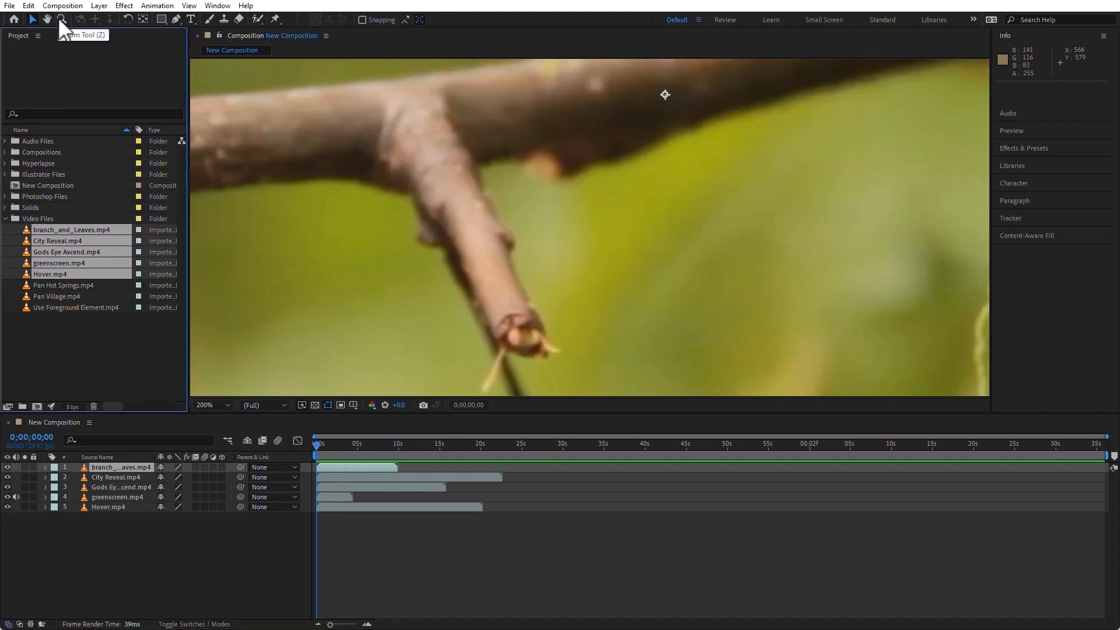
left_click(61, 19)
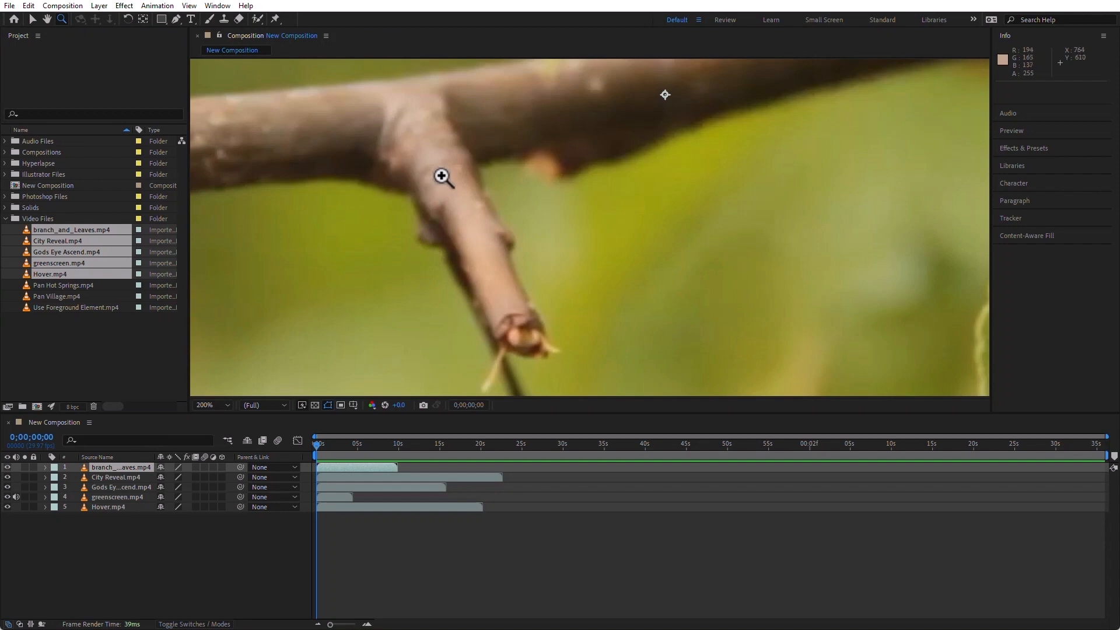
left_click_drag(556, 249, 556, 249)
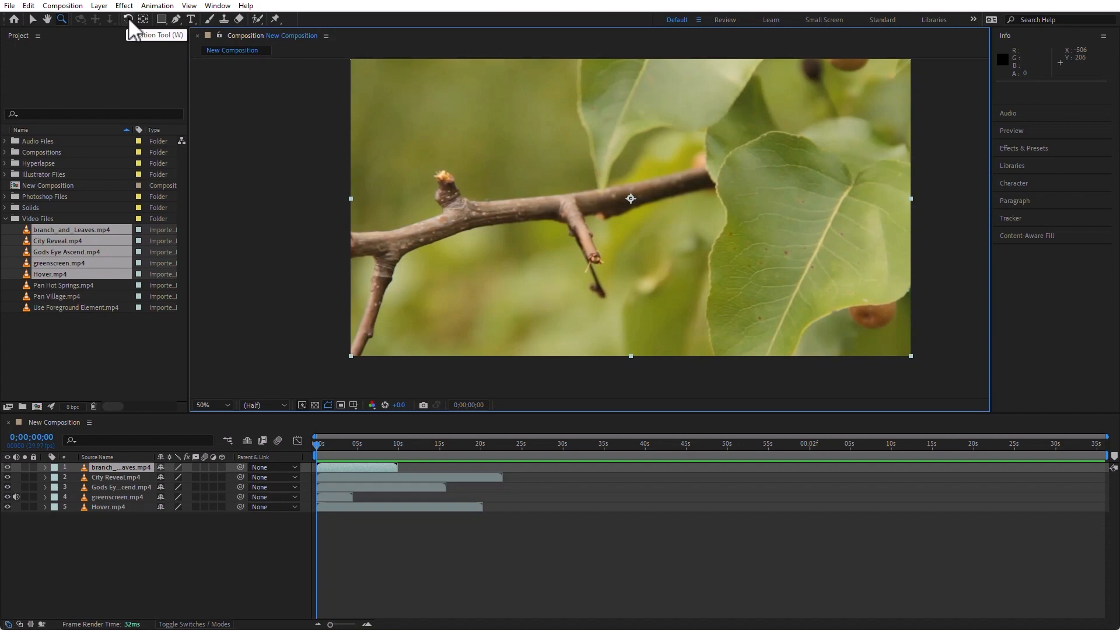
Try rotating the branch_and_Leaves.mp4 layer by 2° with the Rotation tool, and undo the rotation.
left_click(128, 18)
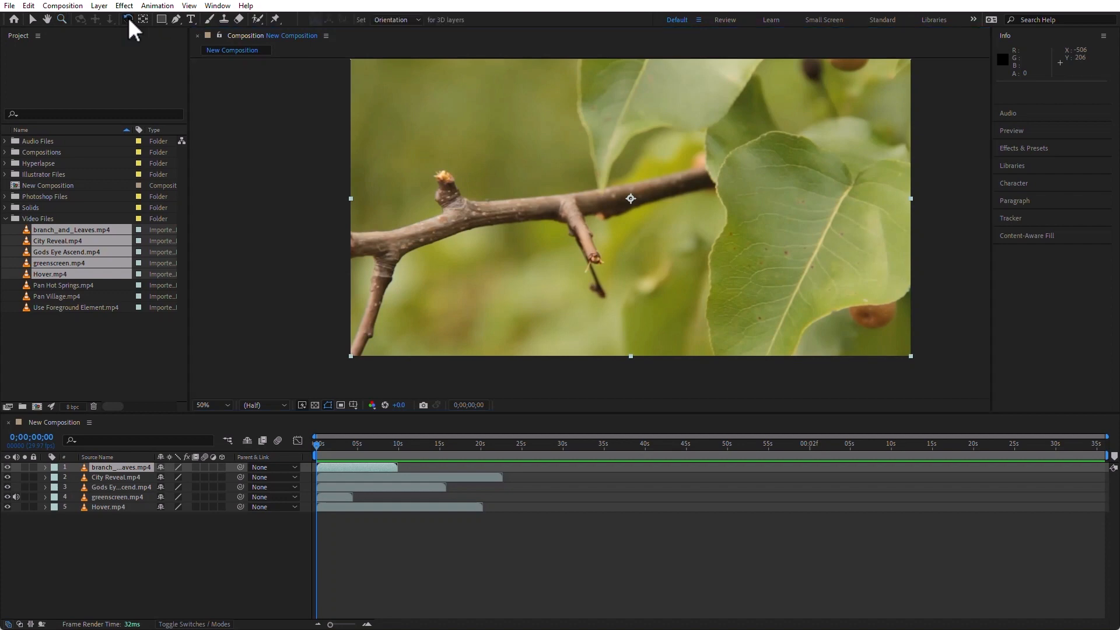
left_click_drag(529, 145, 477, 95)
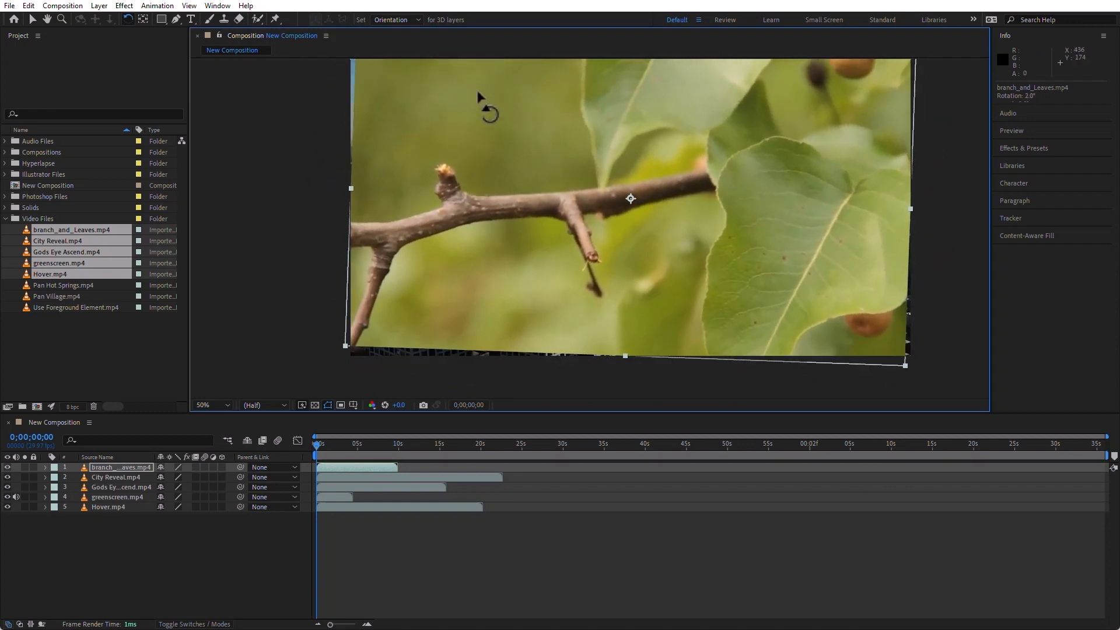
key("ctrl+z")
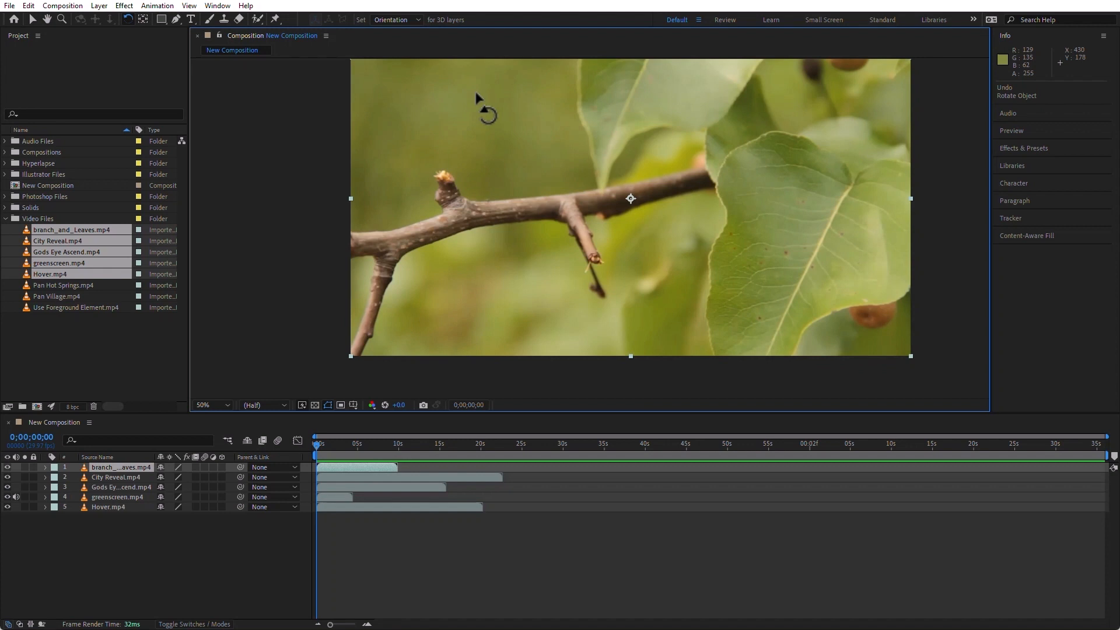
Move the branch_and_Leaves.mp4 layer's anchor point to about 62 px left of the frame's centre.
left_click(142, 18)
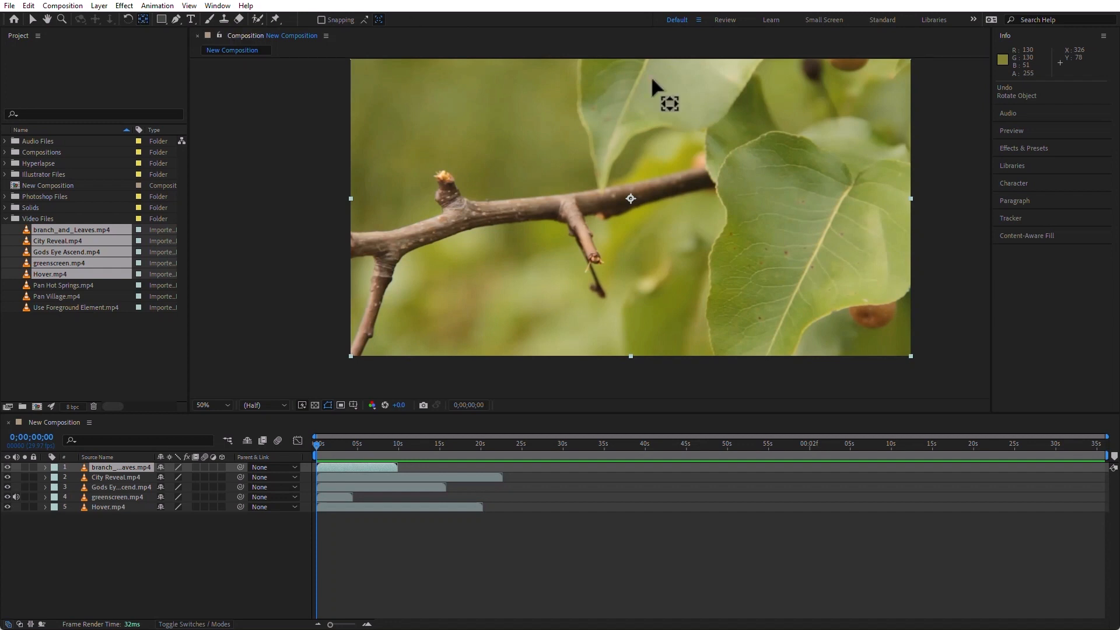
left_click_drag(631, 198, 657, 181)
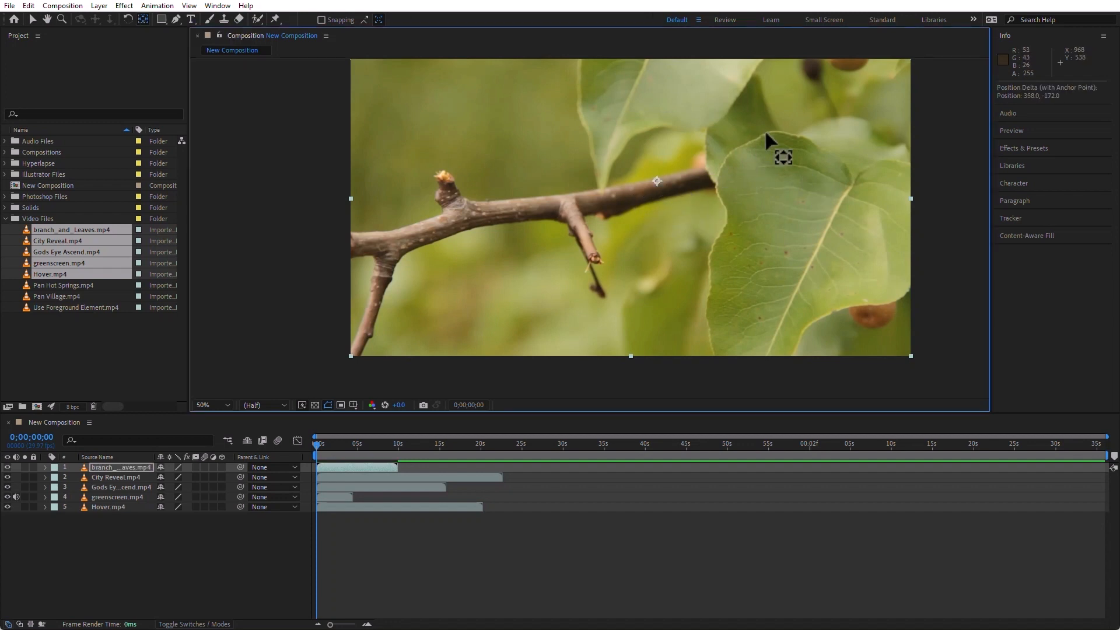
left_click_drag(584, 216, 621, 204)
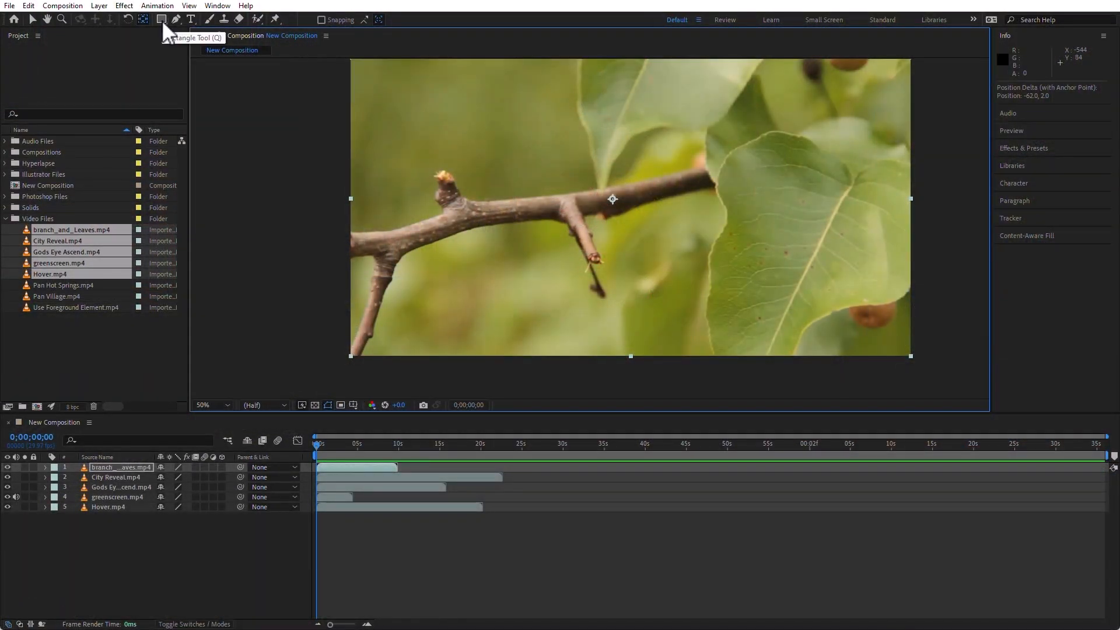
Review the shape and Pen tool variants, and try out the Type and Roto Brush tools without editing the layer.
left_click(161, 19)
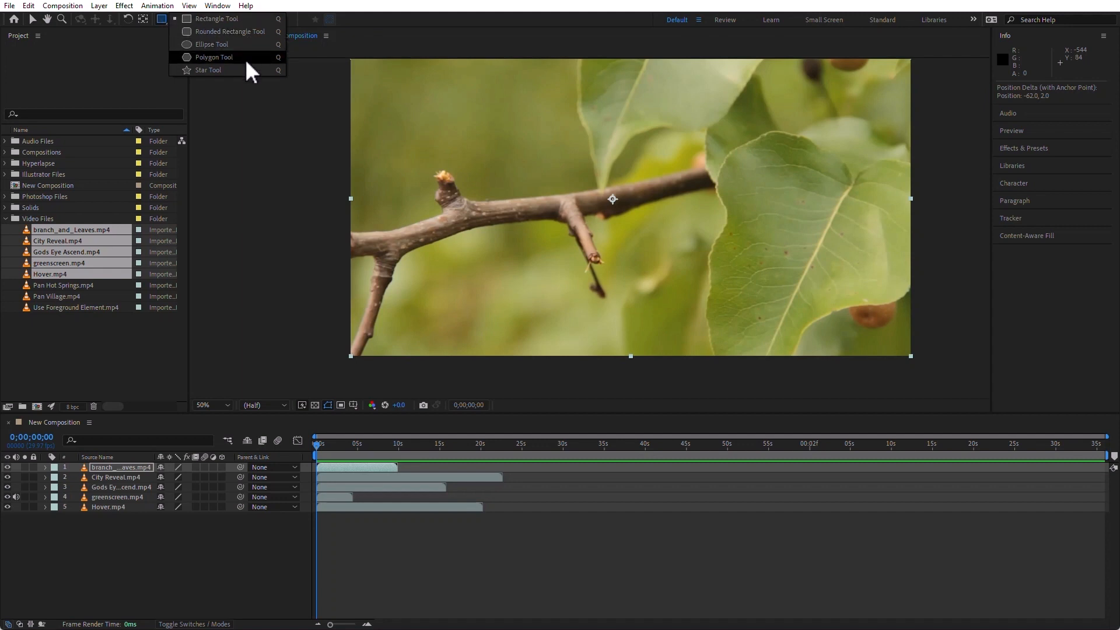
left_click(251, 28)
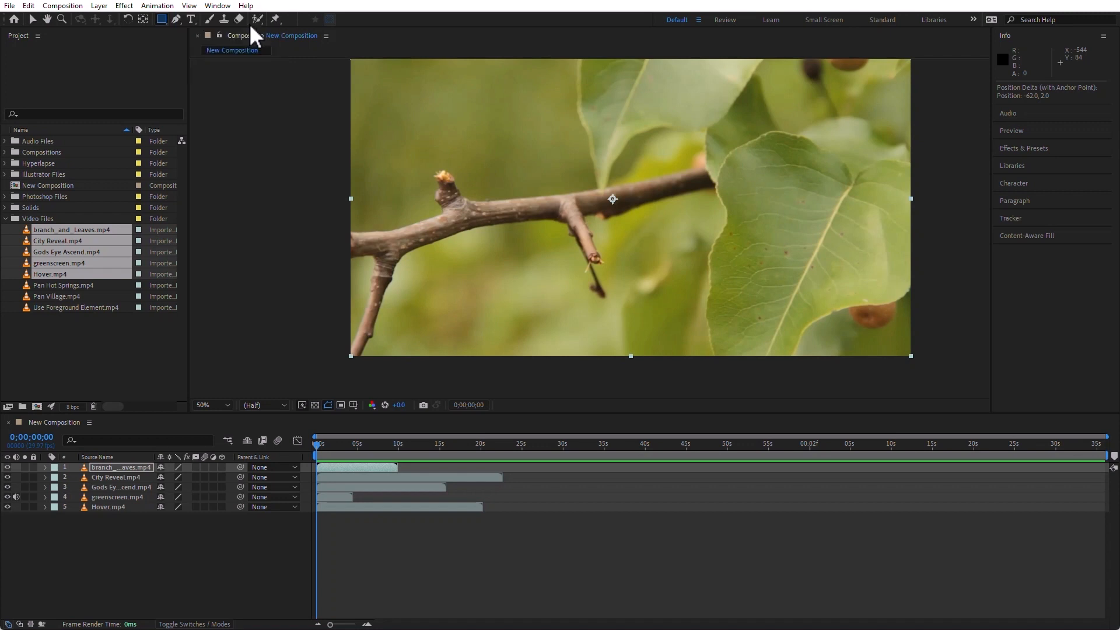
left_click(177, 21)
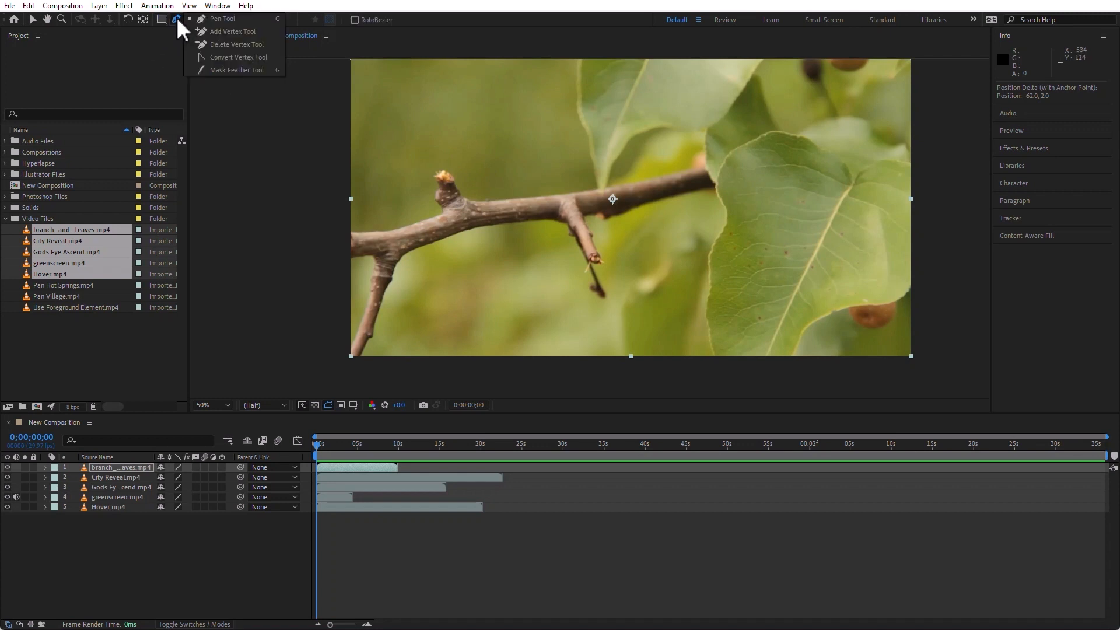
left_click(238, 18)
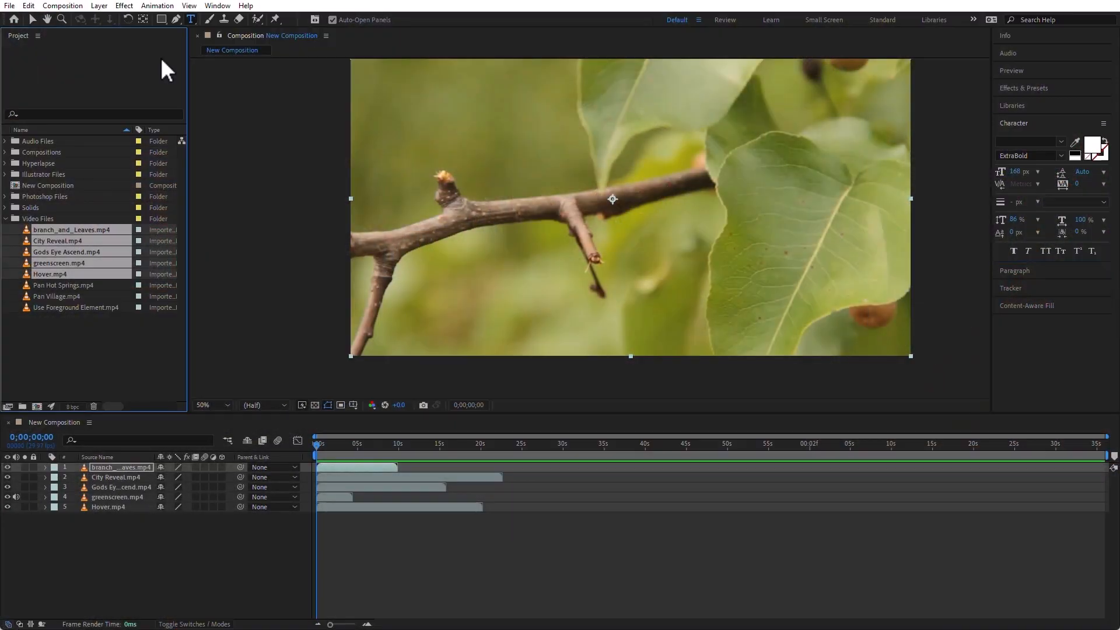
left_click(257, 19)
left_click(168, 74)
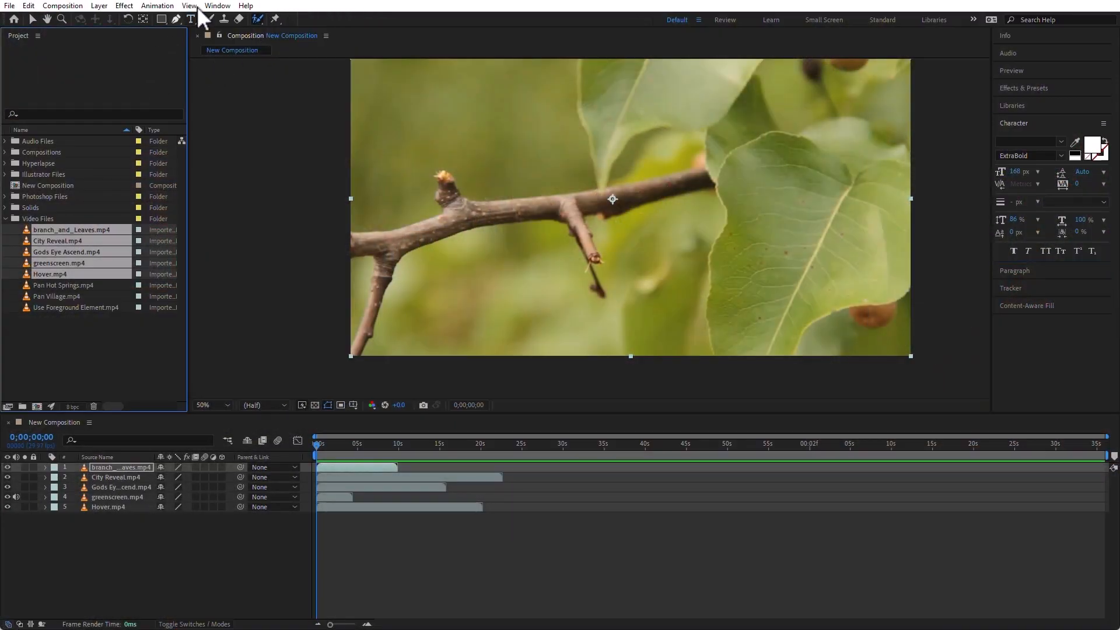
Apply the Puppet effect to the branch_and_Leaves.mp4 layer with the Puppet Pin tool, and collapse the layer's properties.
left_click(275, 18)
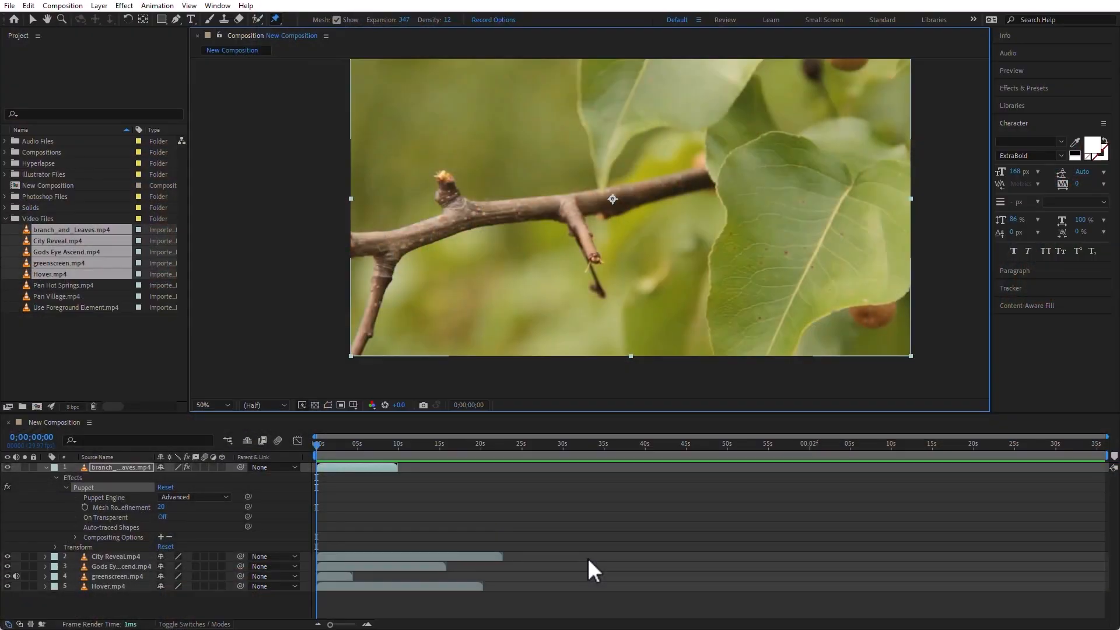
left_click(117, 424)
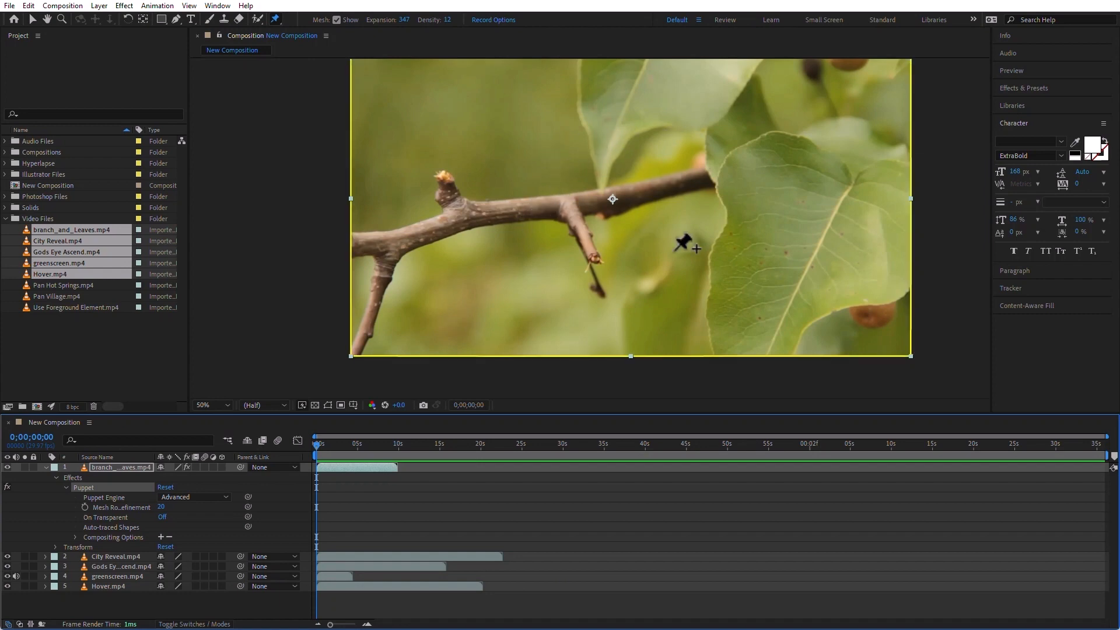
mouse_move(325, 452)
left_mouse_down()
mouse_move(351, 447)
mouse_move(316, 449)
left_mouse_up()
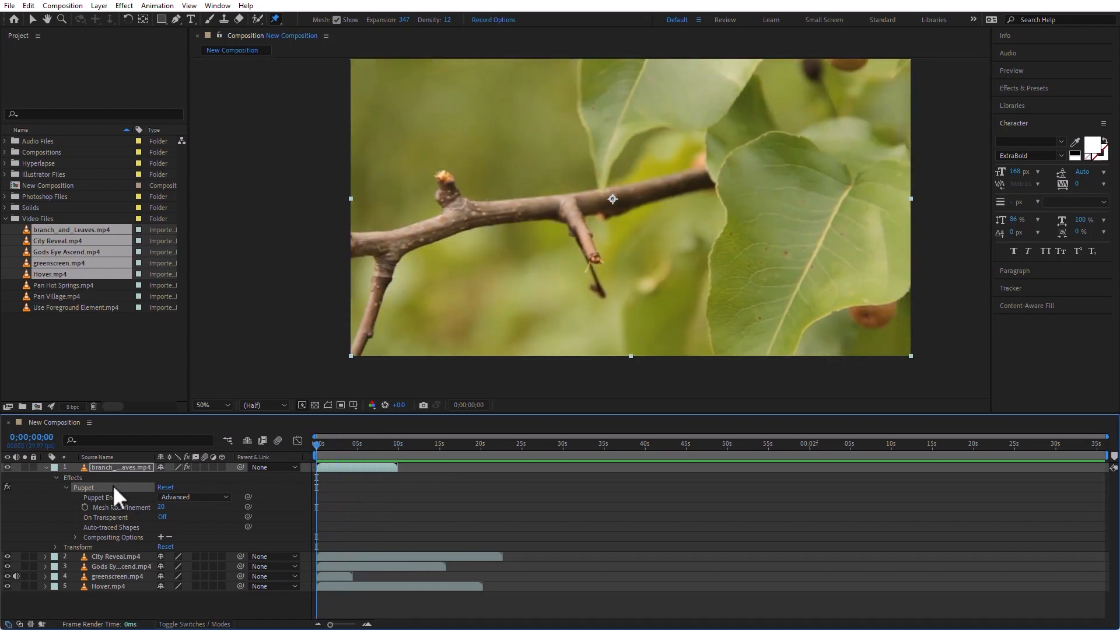
left_click(46, 467)
left_click(75, 63)
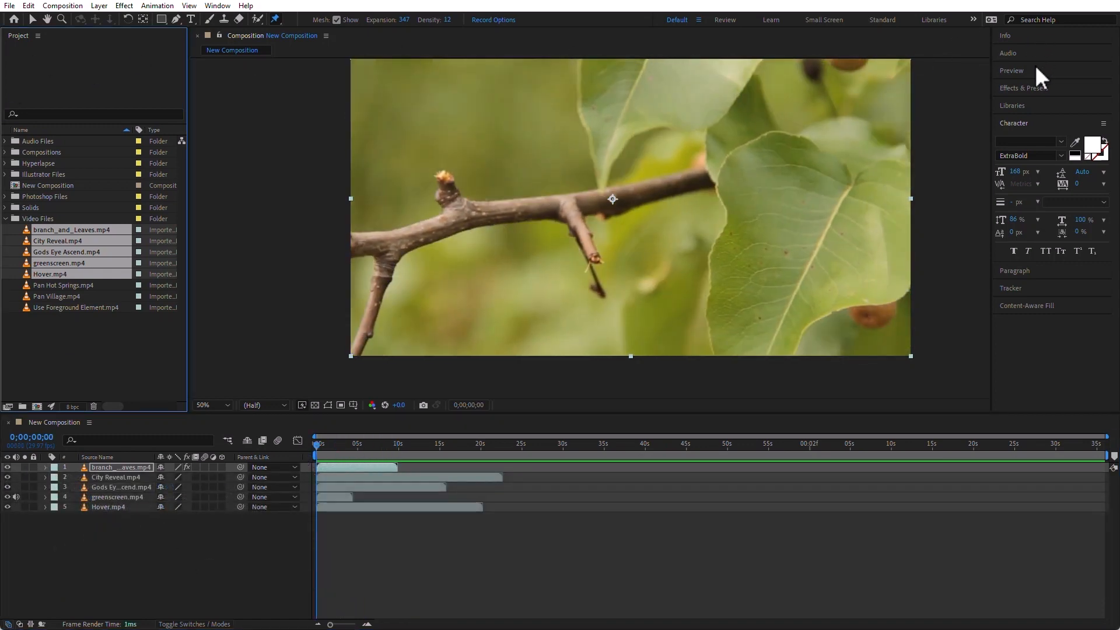
Look through the Info, Libraries and Paragraph panels, and compare the Small Screen and Standard workspaces.
left_click(1032, 37)
left_click(1036, 111)
left_click(1034, 247)
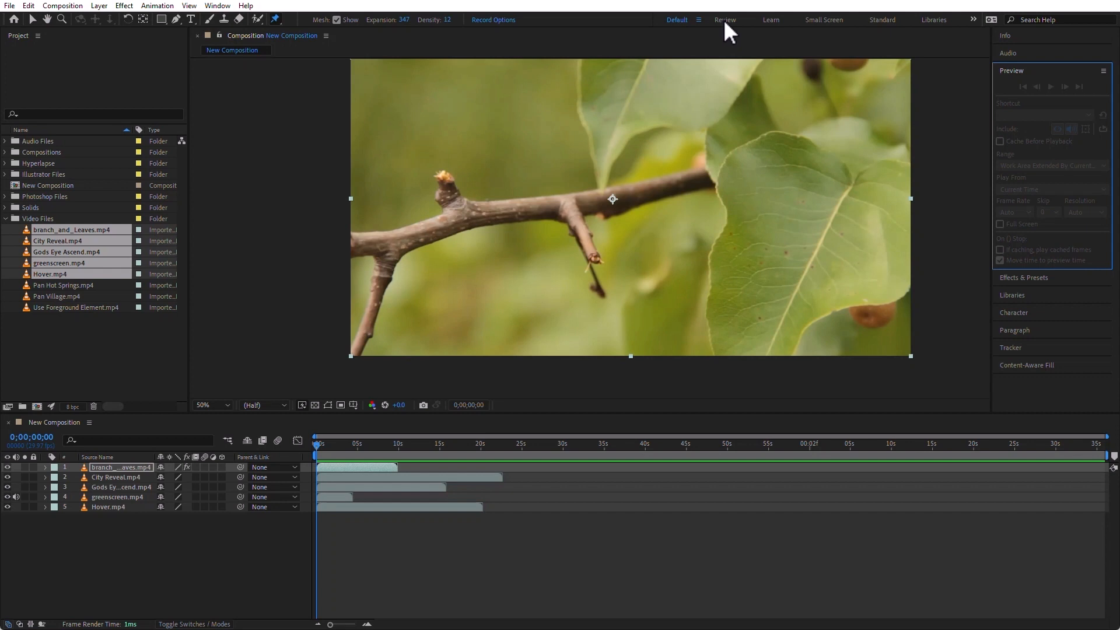
left_click(835, 19)
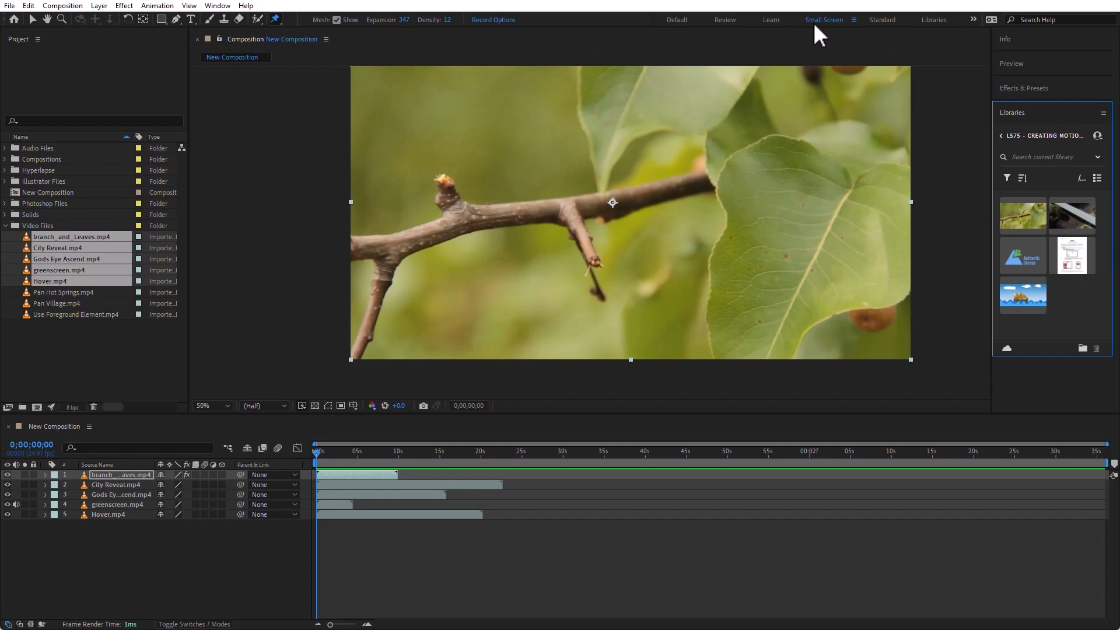
left_click(881, 21)
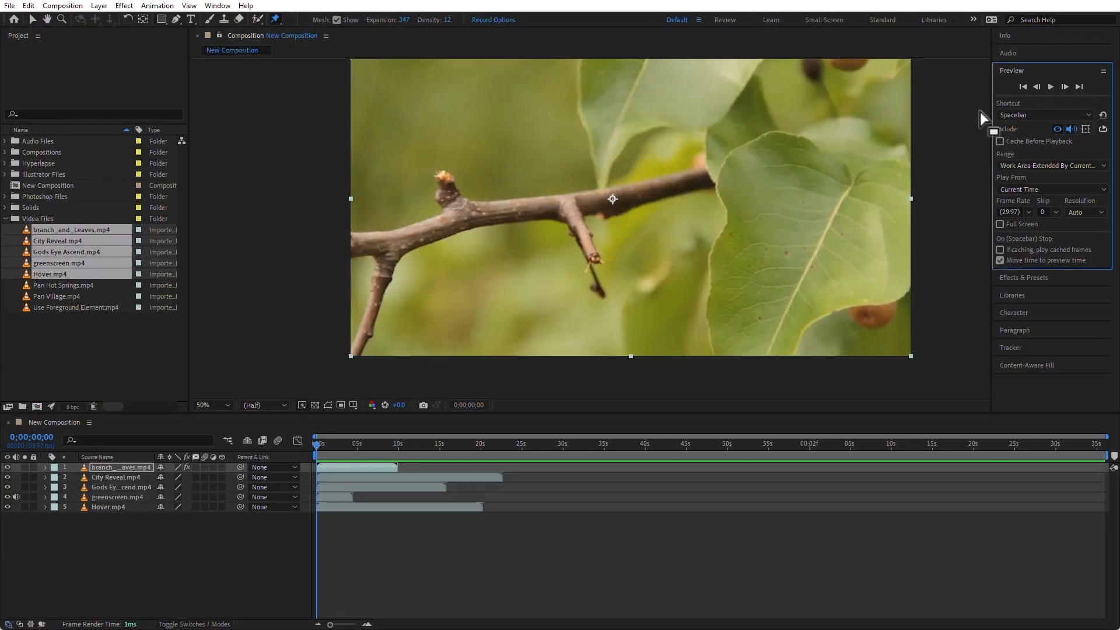
Widen the column of collapsed panels, and group the Effects & Presets panel with the Project panel.
left_click_drag(990, 113, 892, 131)
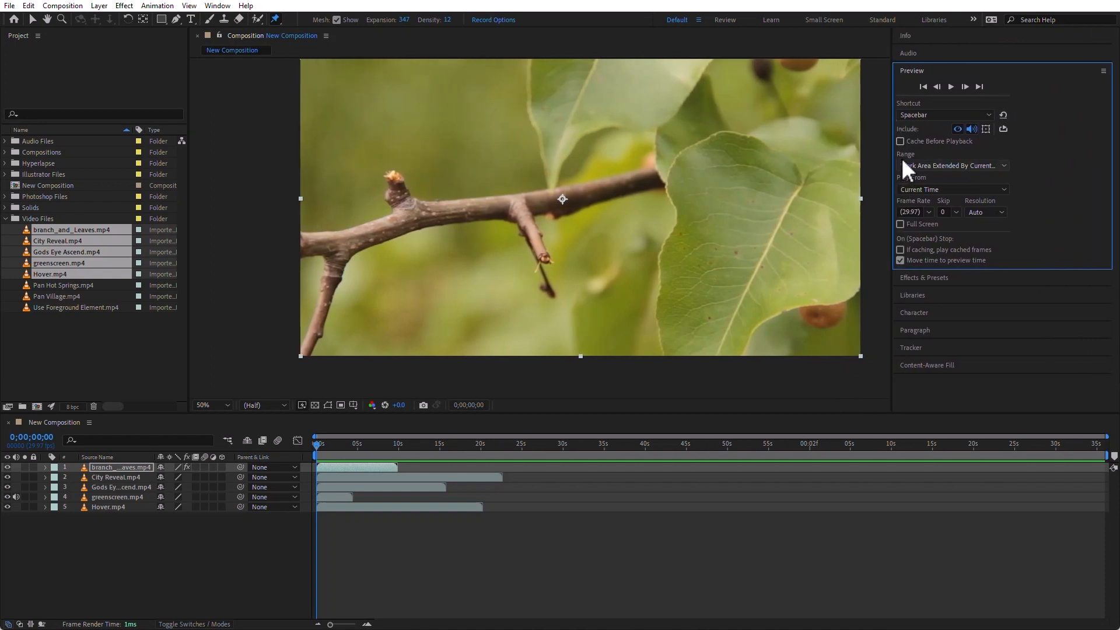
left_click(917, 282)
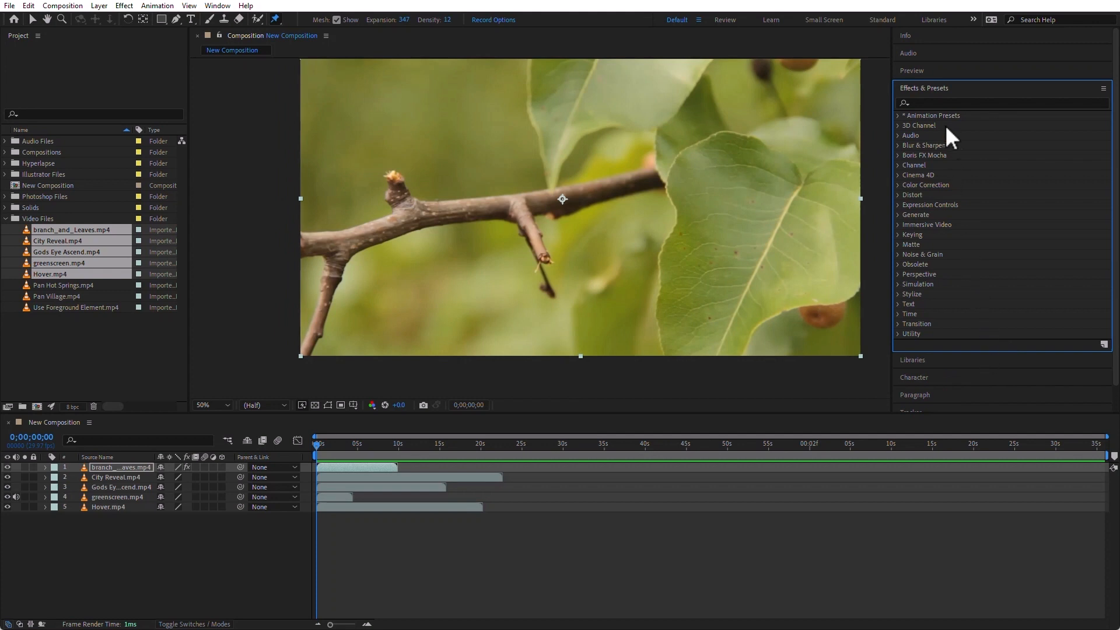
left_click_drag(929, 89, 89, 178)
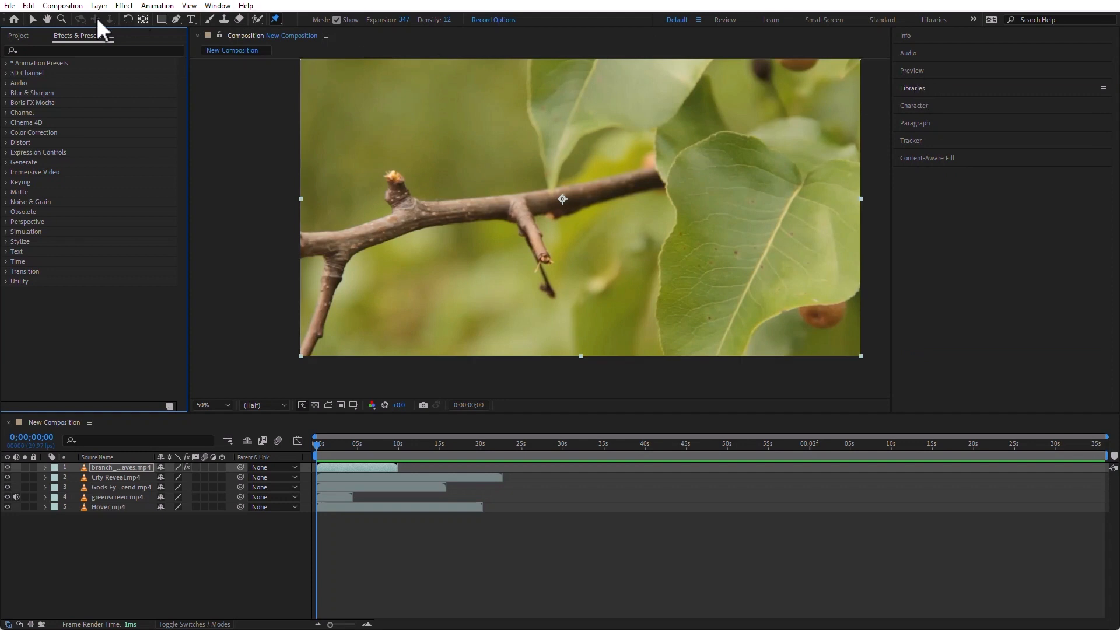
Group the Effects & Presets panel with the Composition panel, and switch back and forth between the two.
left_click_drag(76, 35, 282, 248)
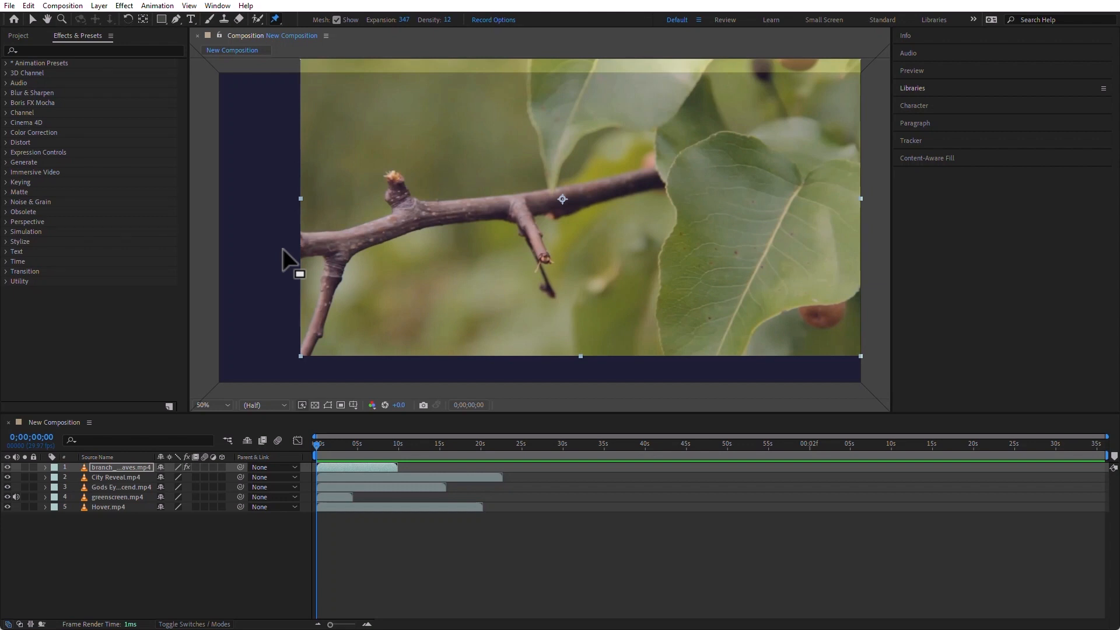
left_click_drag(283, 247, 283, 248)
left_click(295, 36)
left_click(361, 36)
left_click(293, 36)
left_click(374, 36)
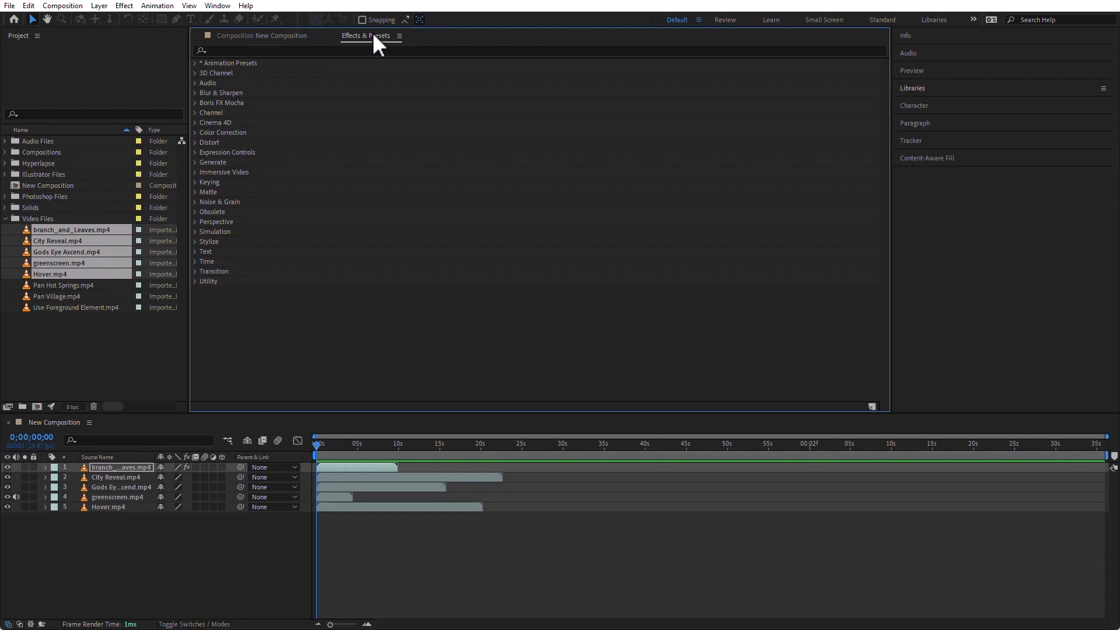
Try Effects & Presets as a separate column and as a floating window, and regroup it with the Composition panel.
left_click_drag(372, 36, 196, 185)
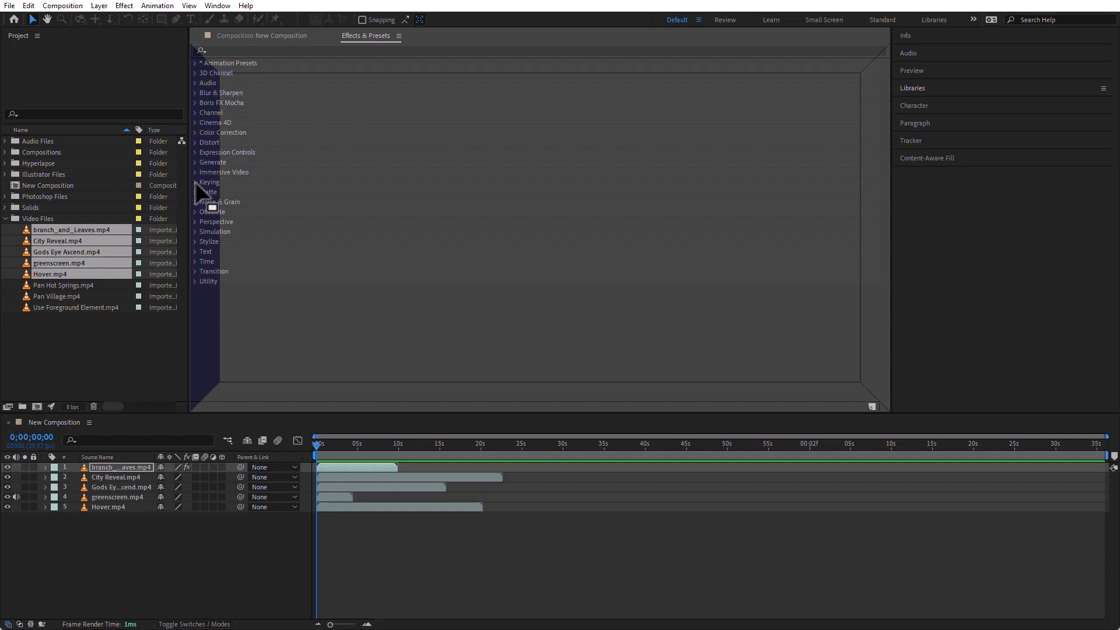
left_click_drag(198, 189, 237, 225)
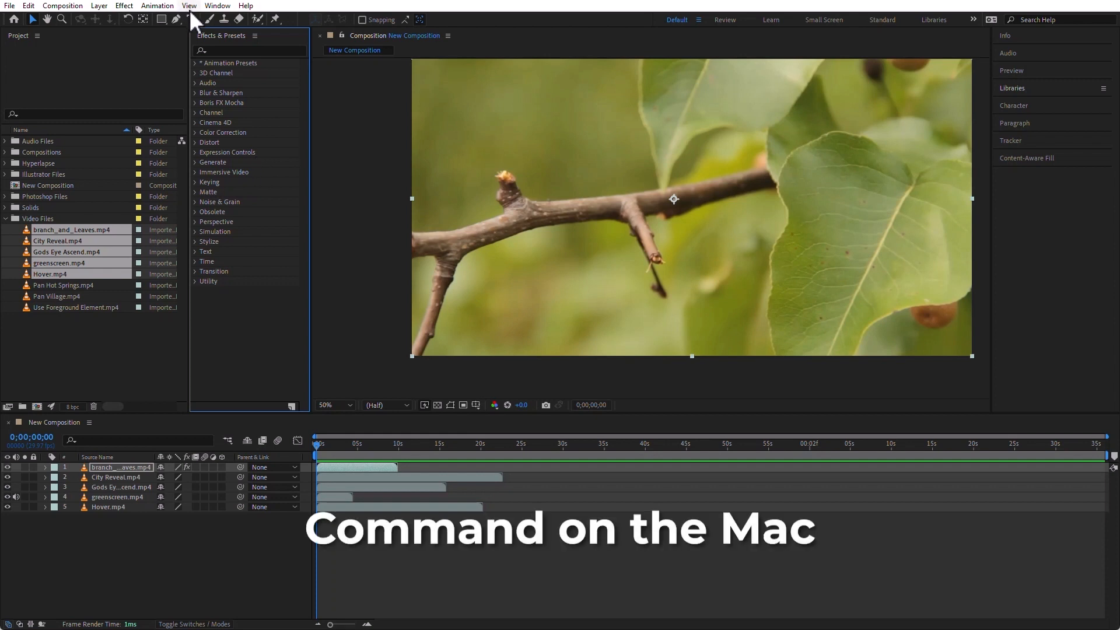
left_click_drag(210, 36, 434, 96)
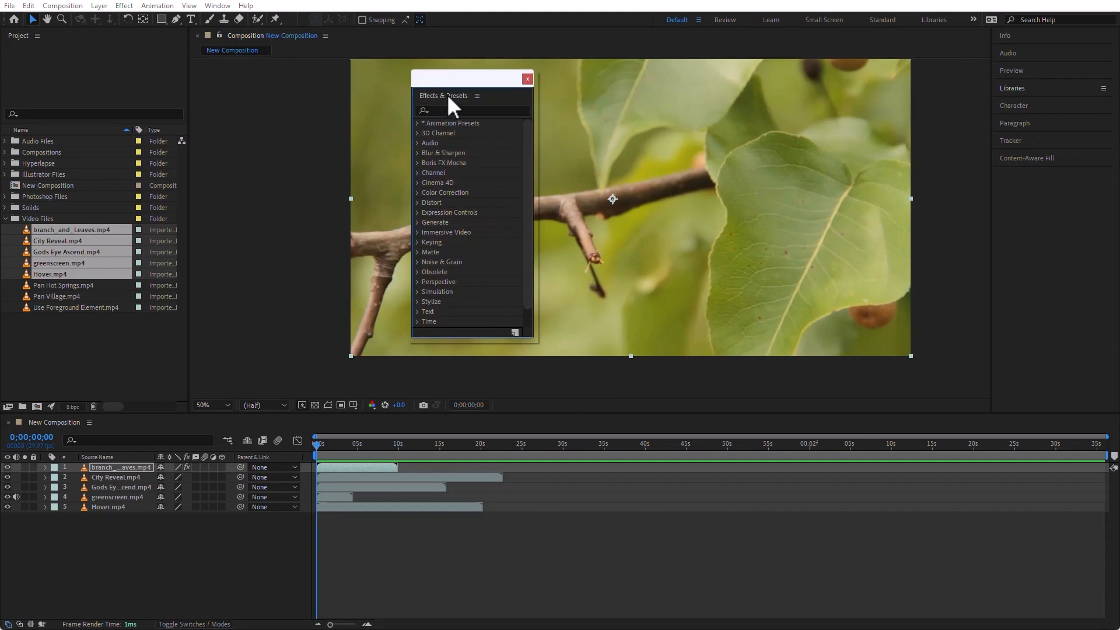
left_click_drag(448, 97, 715, 252)
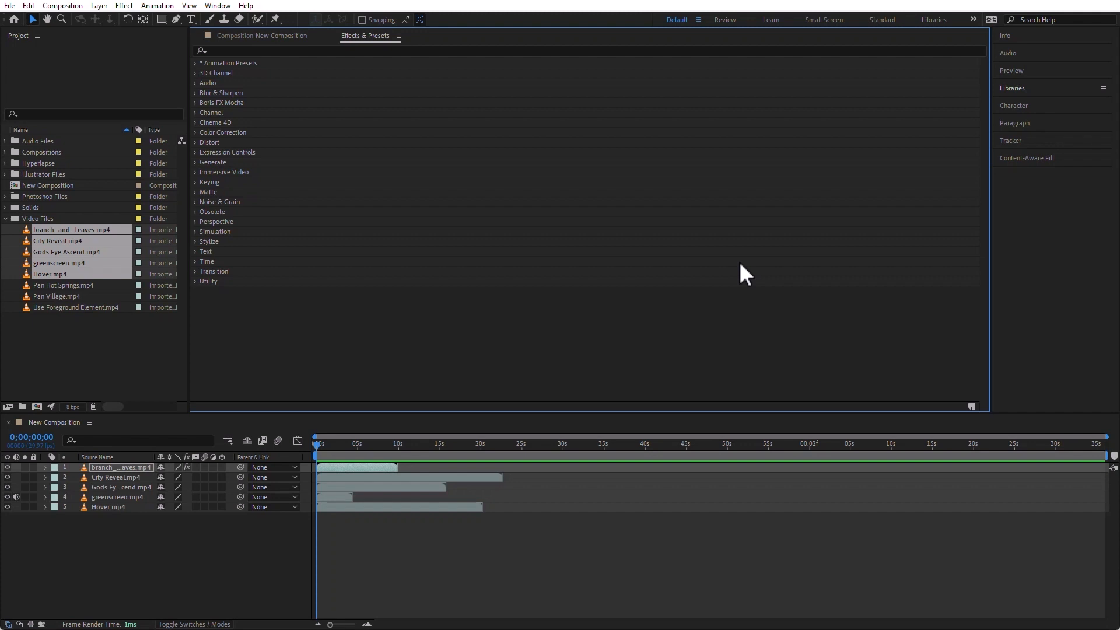
Save the current panel layout as a new workspace named with the owner's first name followed by "Workspace".
left_click(217, 6)
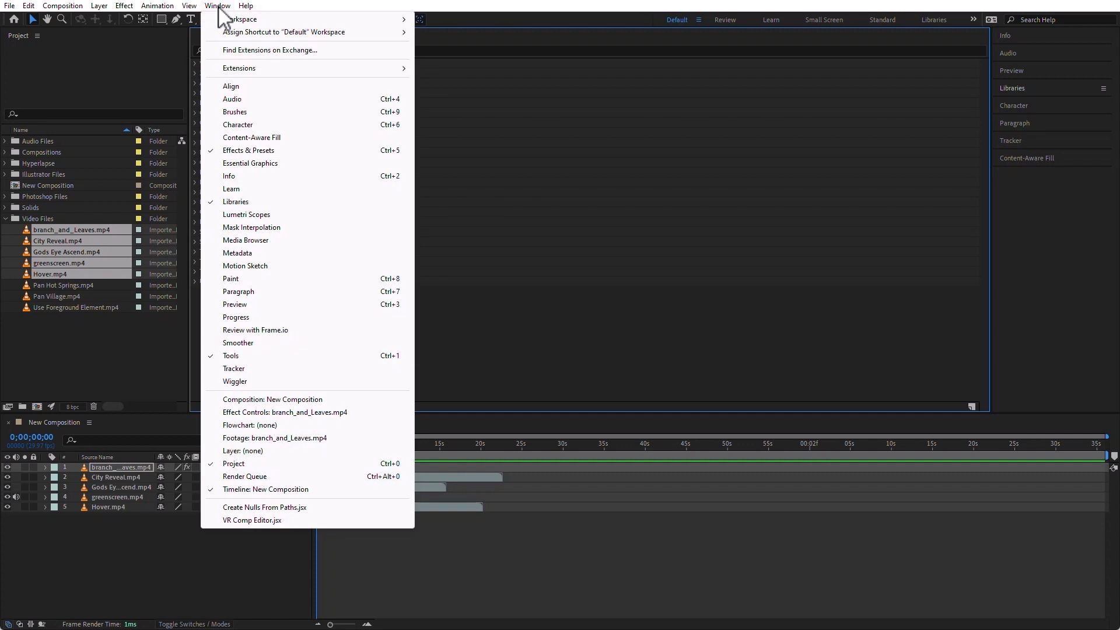
mouse_move(231, 21)
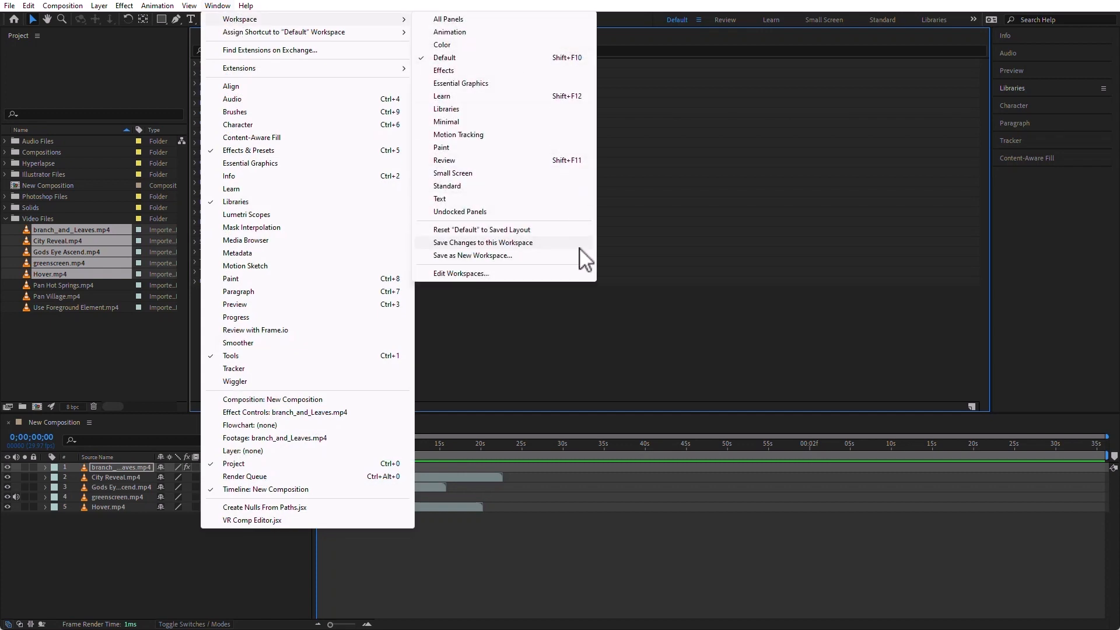
left_click(563, 257)
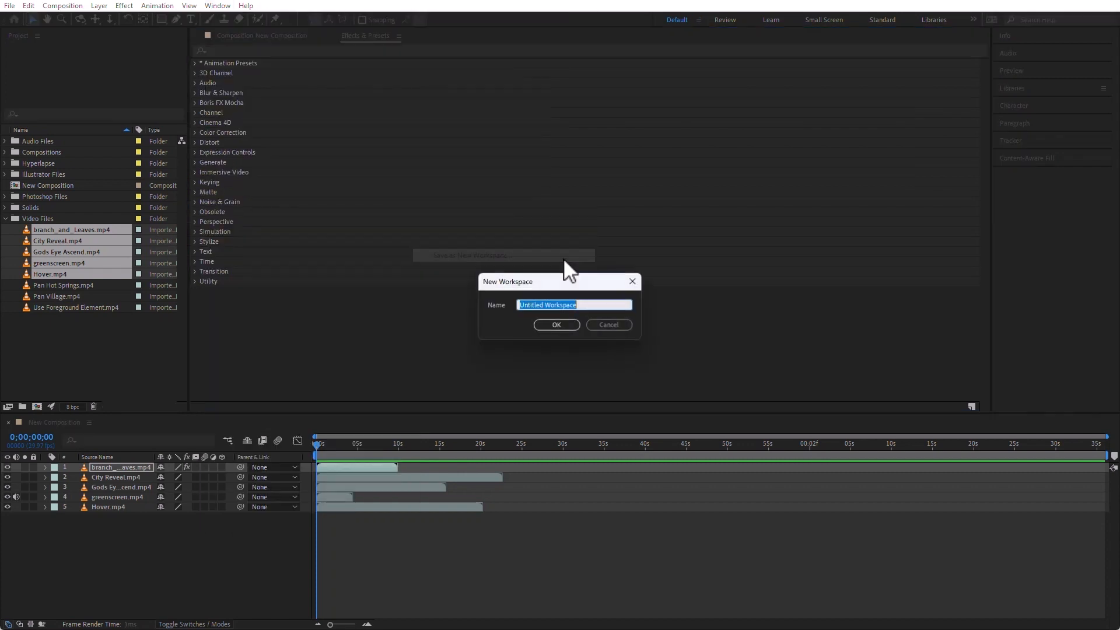
type("Luisa Work")
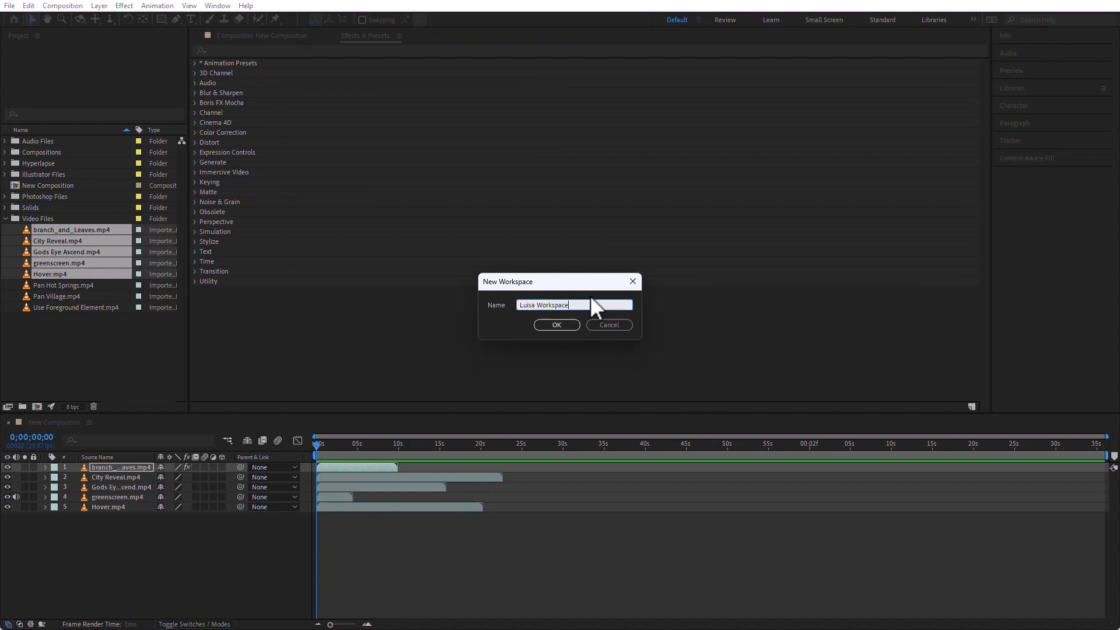
left_click(563, 325)
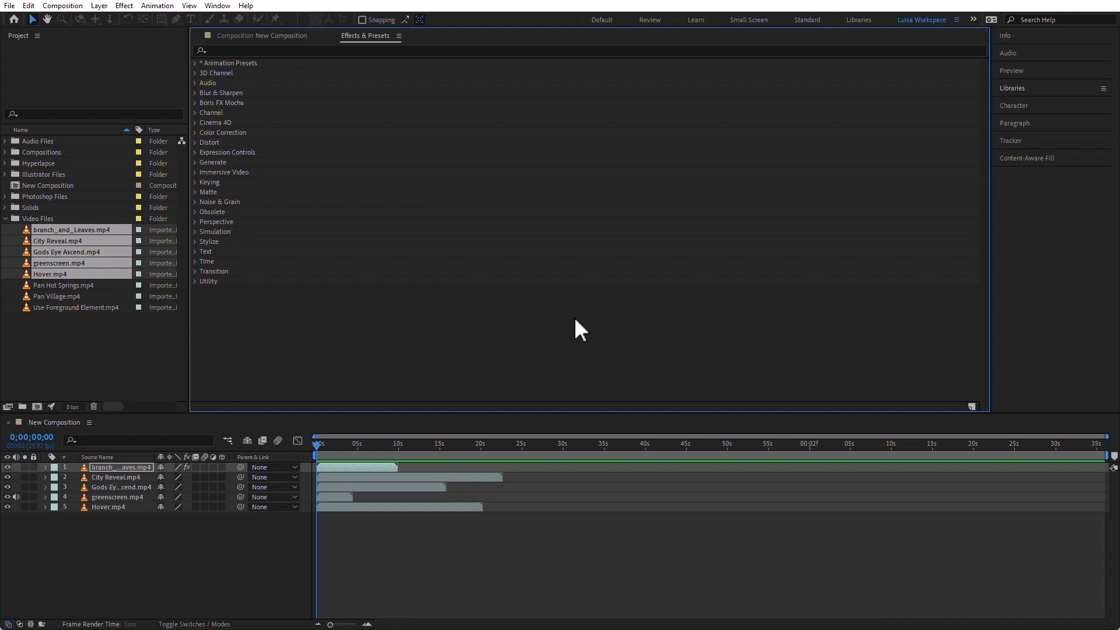
View the Libraries and Standard workspaces, and return to the custom workspace.
left_click(859, 20)
left_click(808, 20)
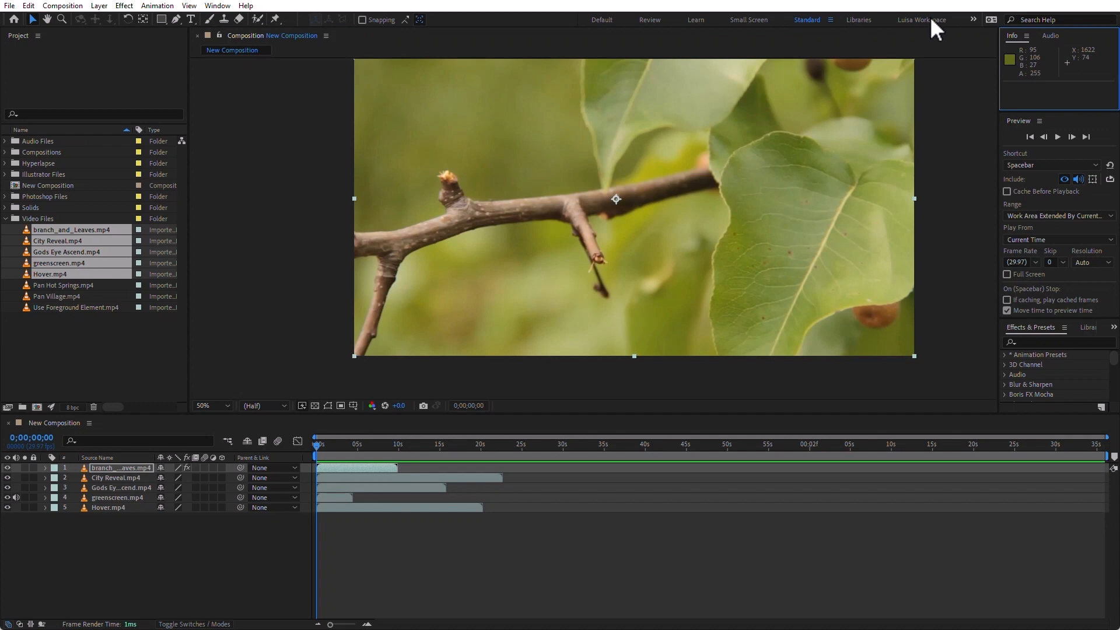
left_click(930, 18)
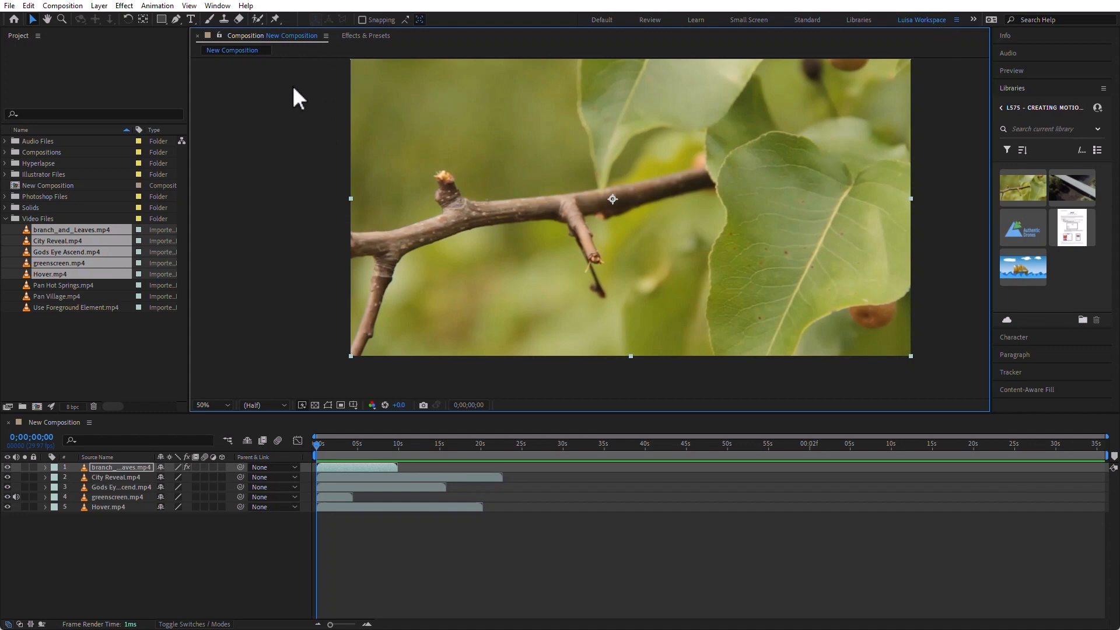
Close the Composition and Effects & Presets panels in the custom workspace, and switch to the Default workspace.
left_click(327, 37)
left_click(334, 38)
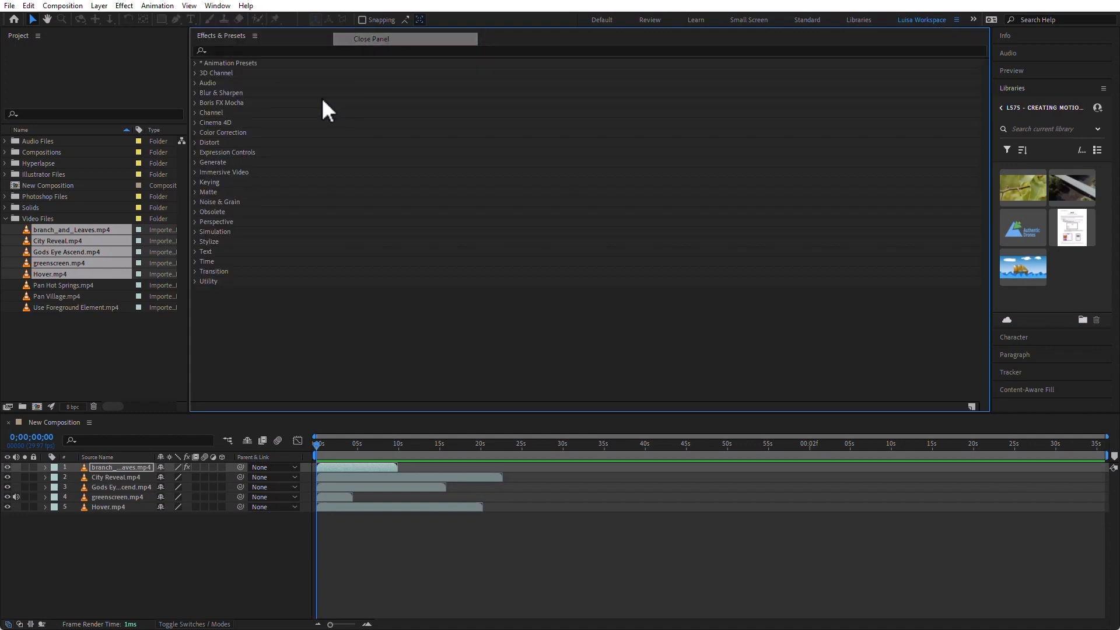
left_click(254, 36)
left_click(291, 37)
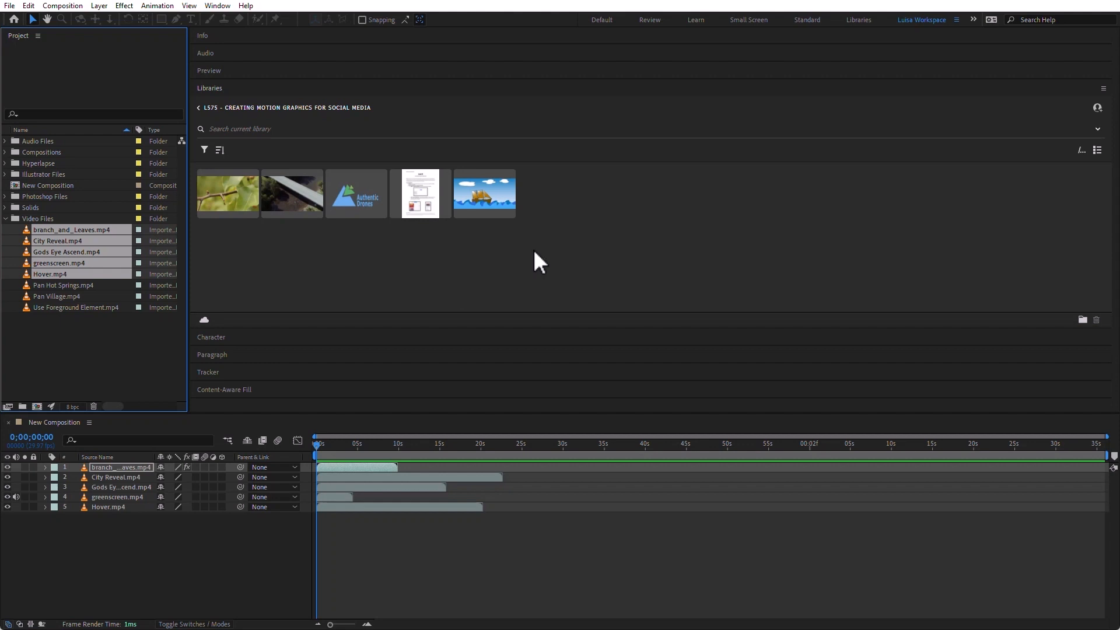
left_click(601, 20)
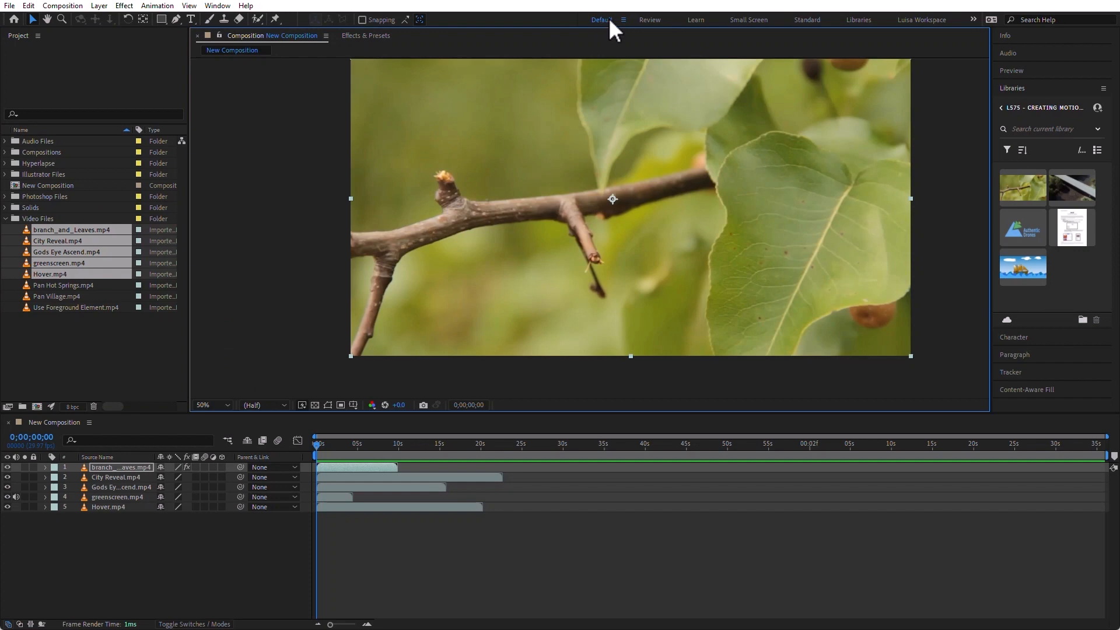
Bring up the Character panel, and look through the Libraries, Preview, Audio and Info panels.
left_click(225, 7)
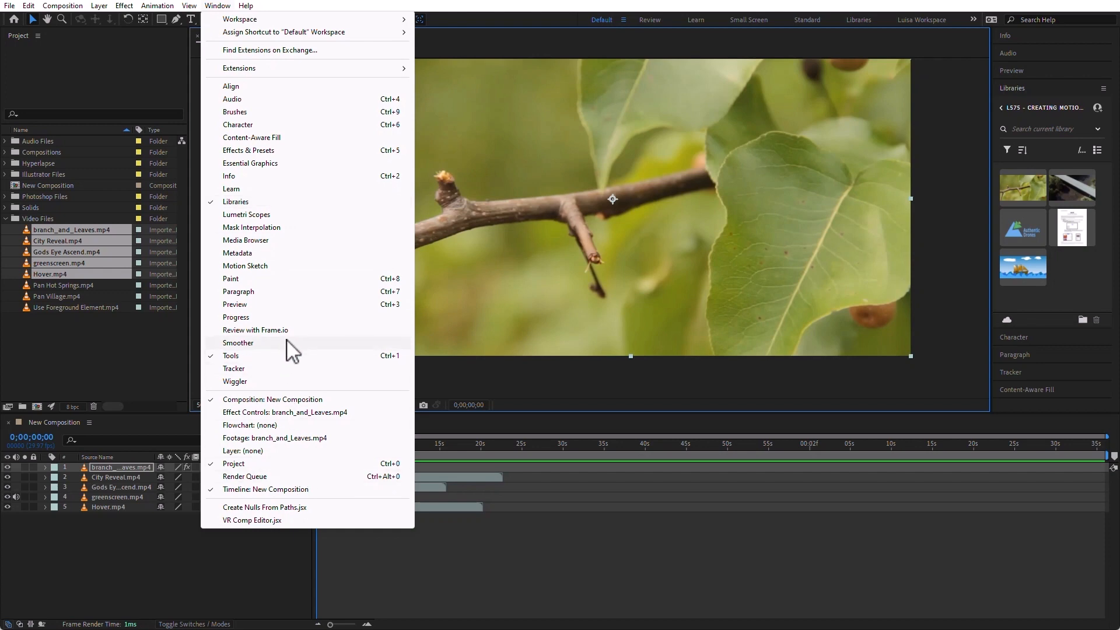
left_click(260, 125)
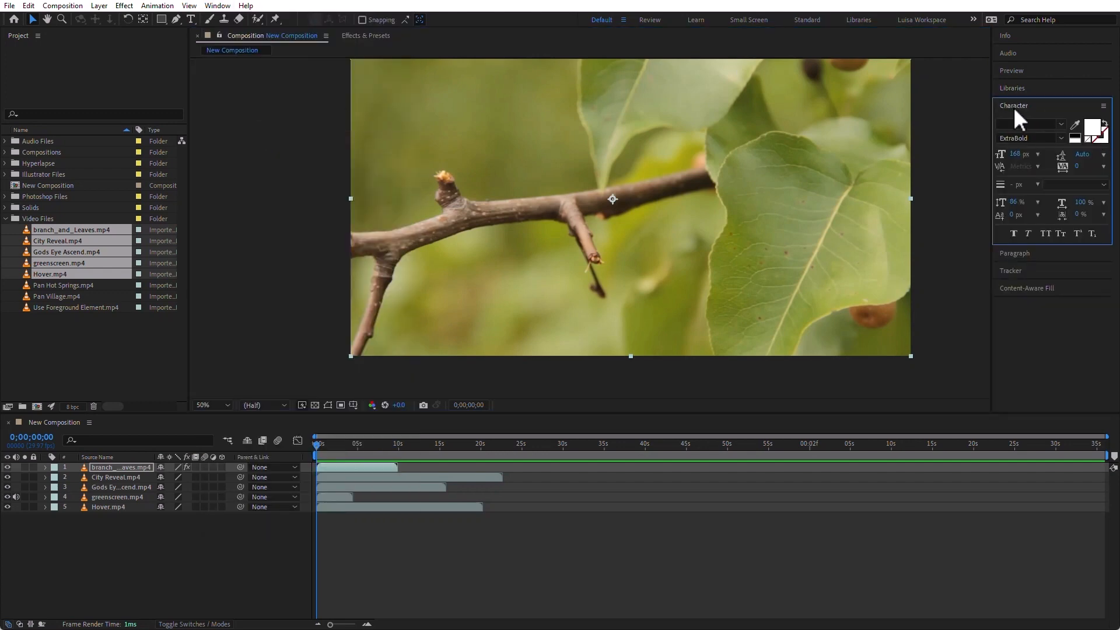
left_click(1018, 88)
left_click(1020, 69)
left_click(1021, 53)
left_click(1020, 35)
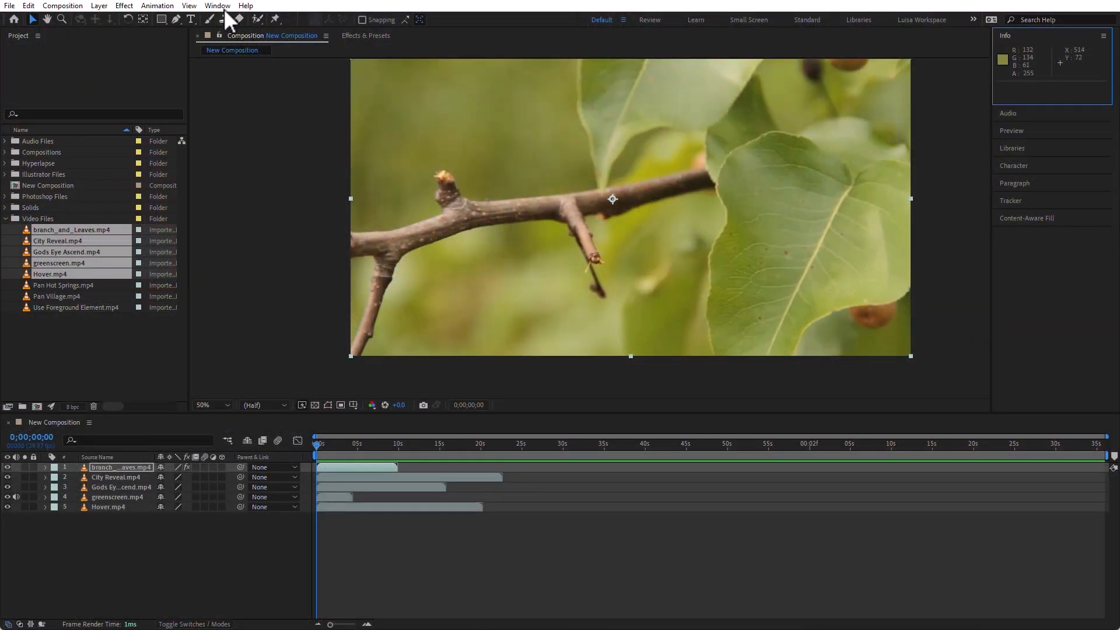
Review the list of panels that can be shown.
left_click(220, 7)
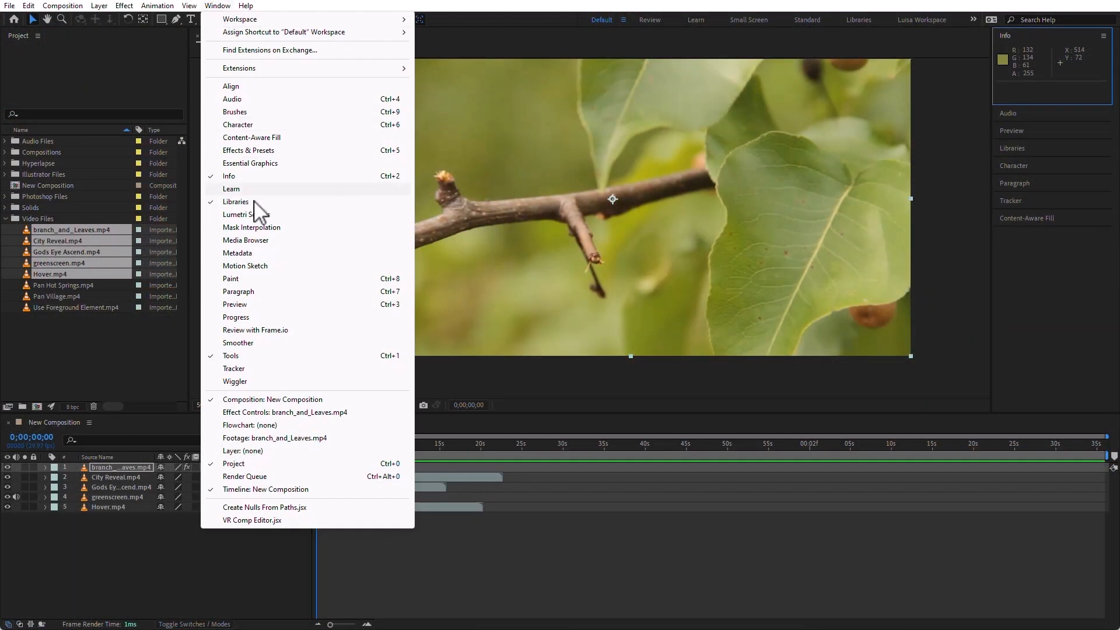